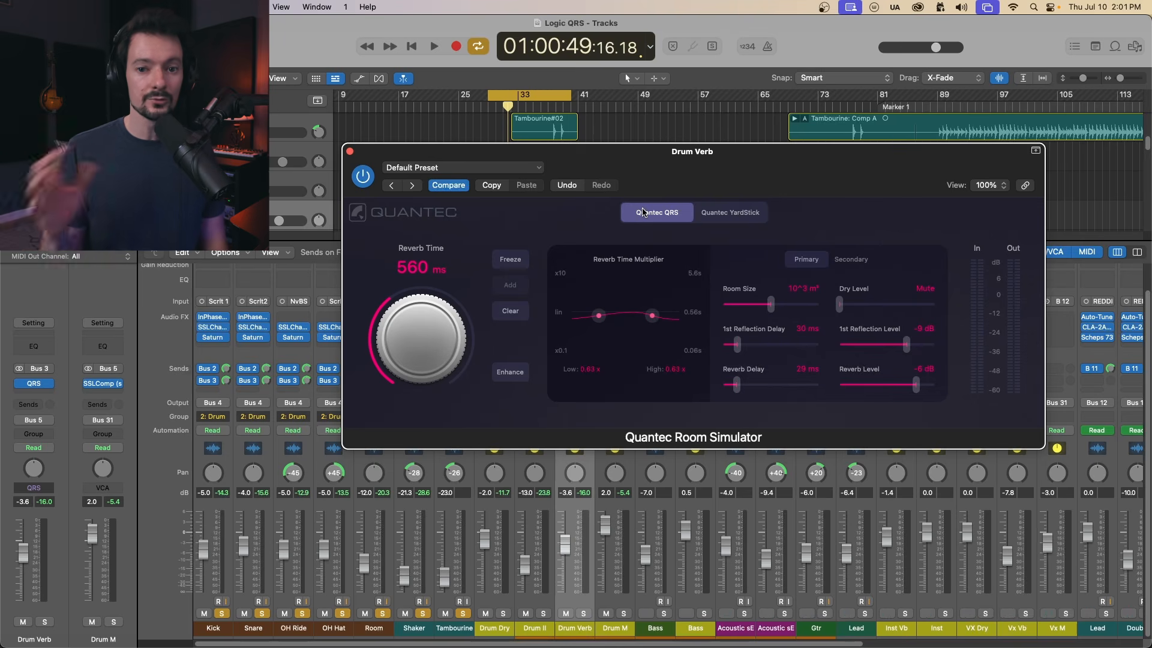
# Step: View the reverb plug-in's Quantec YardStick model and return to the Quantec QRS model
pyautogui.click(722, 217)
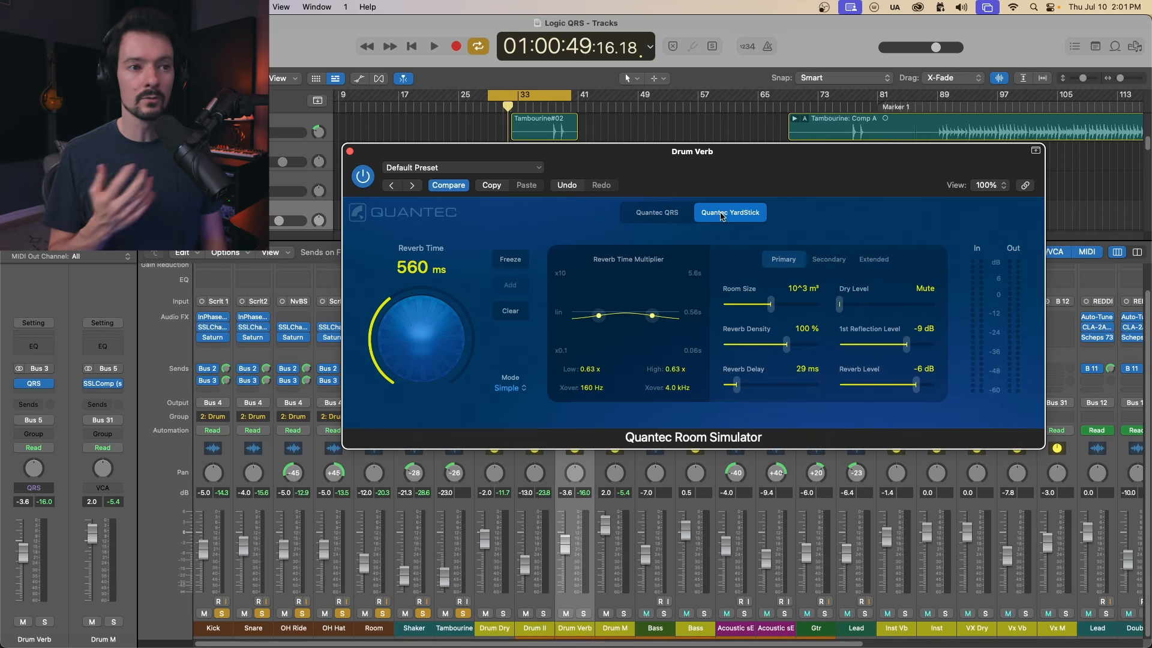
pyautogui.click(658, 216)
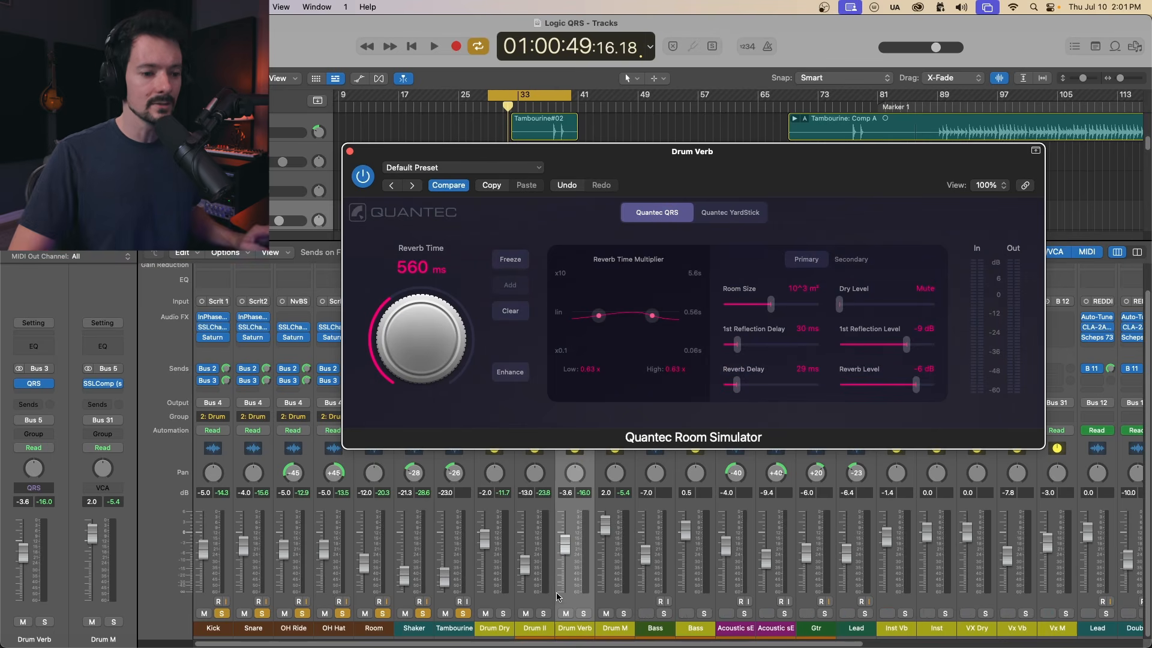
# Step: Compare the drums with the Drum Verb channel muted and unmuted during playback, and set its fader to -0.9 dB
pyautogui.click(566, 613)
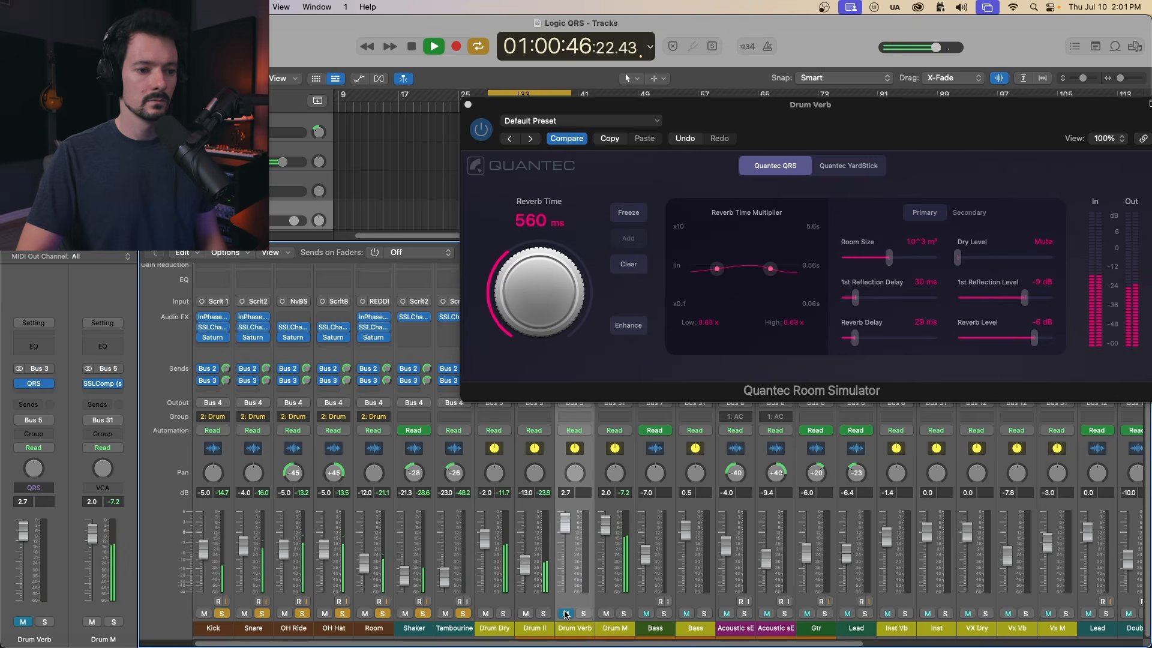
pyautogui.click(566, 613)
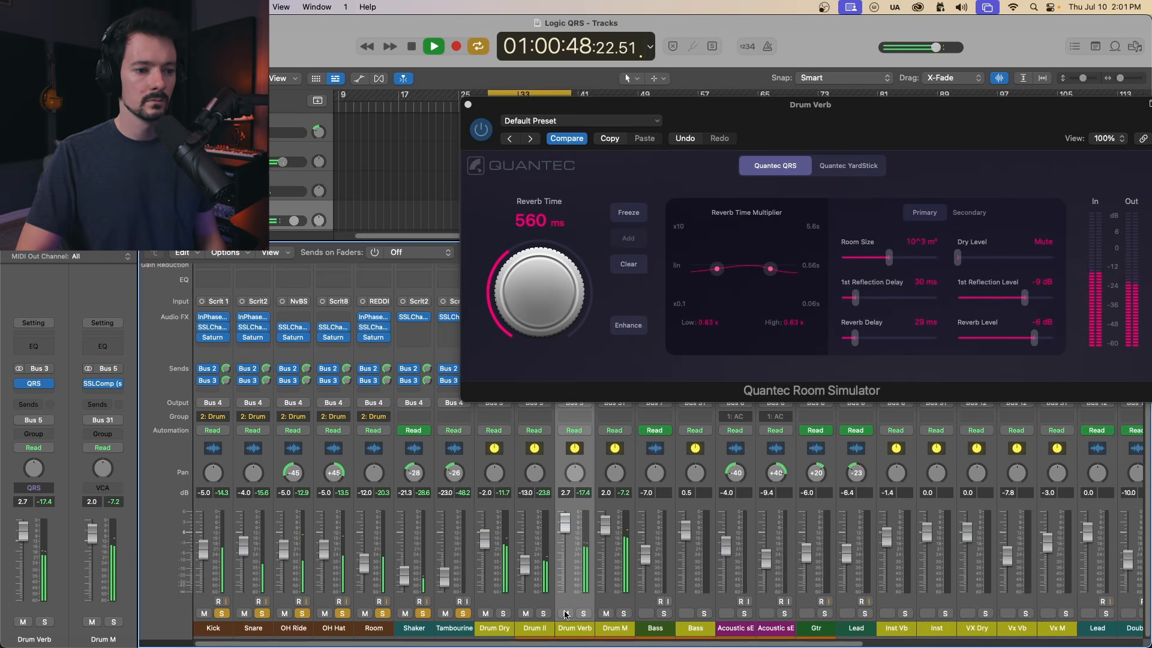
pyautogui.moveTo(566, 524); pyautogui.dragTo(565, 537)
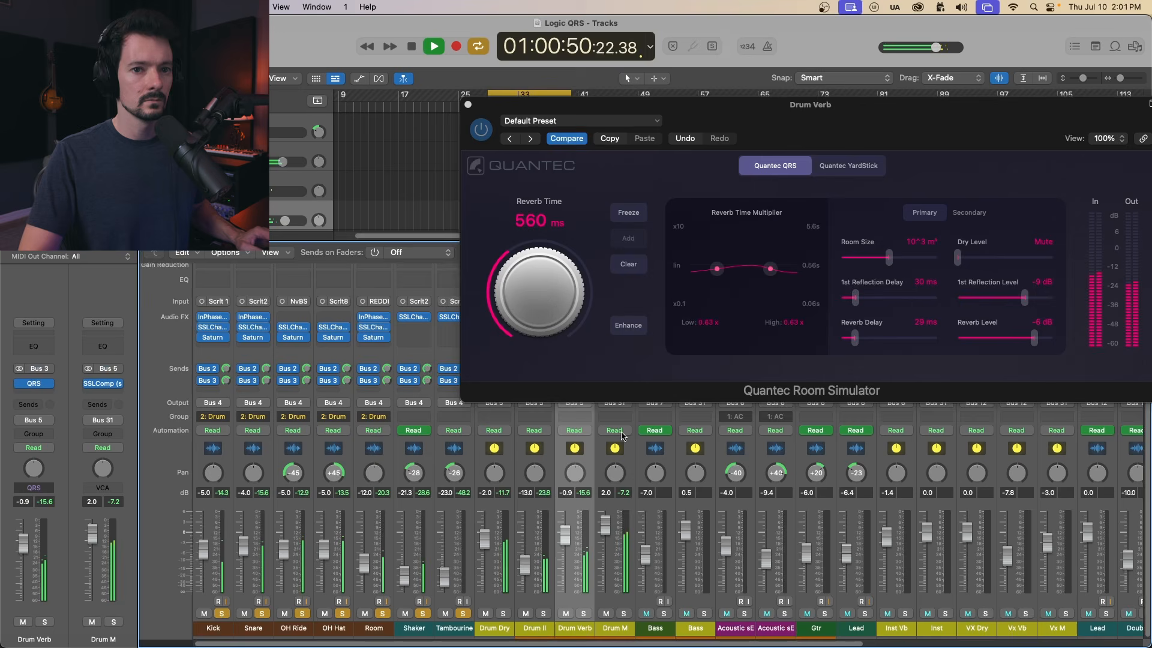
pyautogui.moveTo(954, 104); pyautogui.dragTo(862, 98)
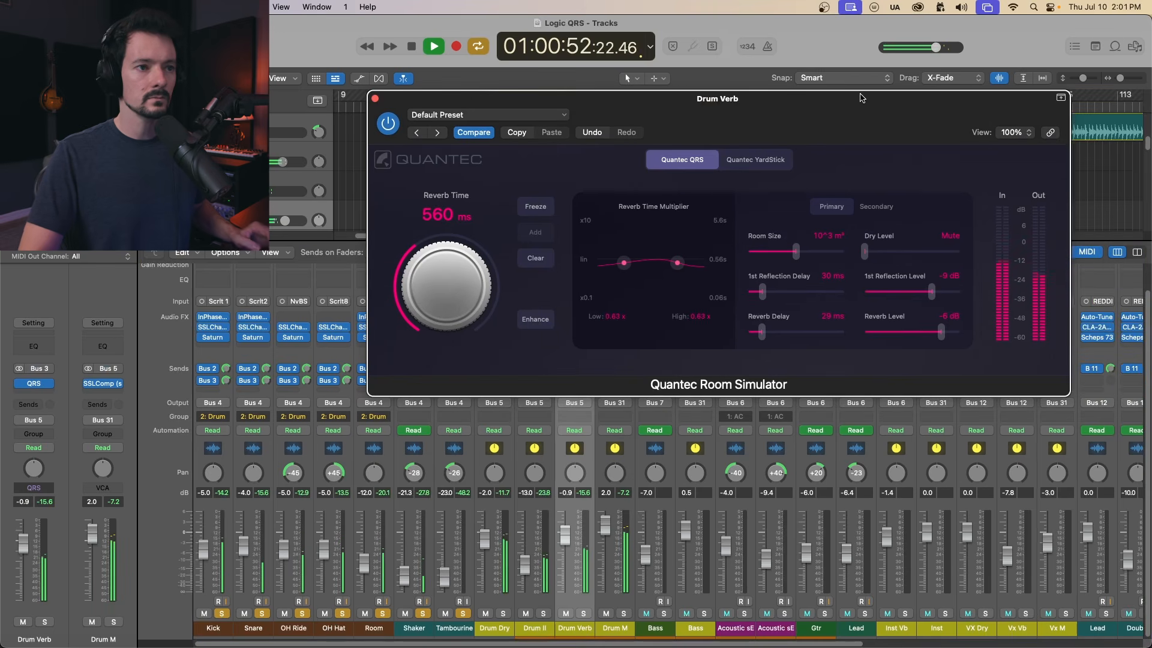
# Step: Audition a 710 ms Reverb Time on the drums, and shorten it to 500 ms during playback
pyautogui.press('space')
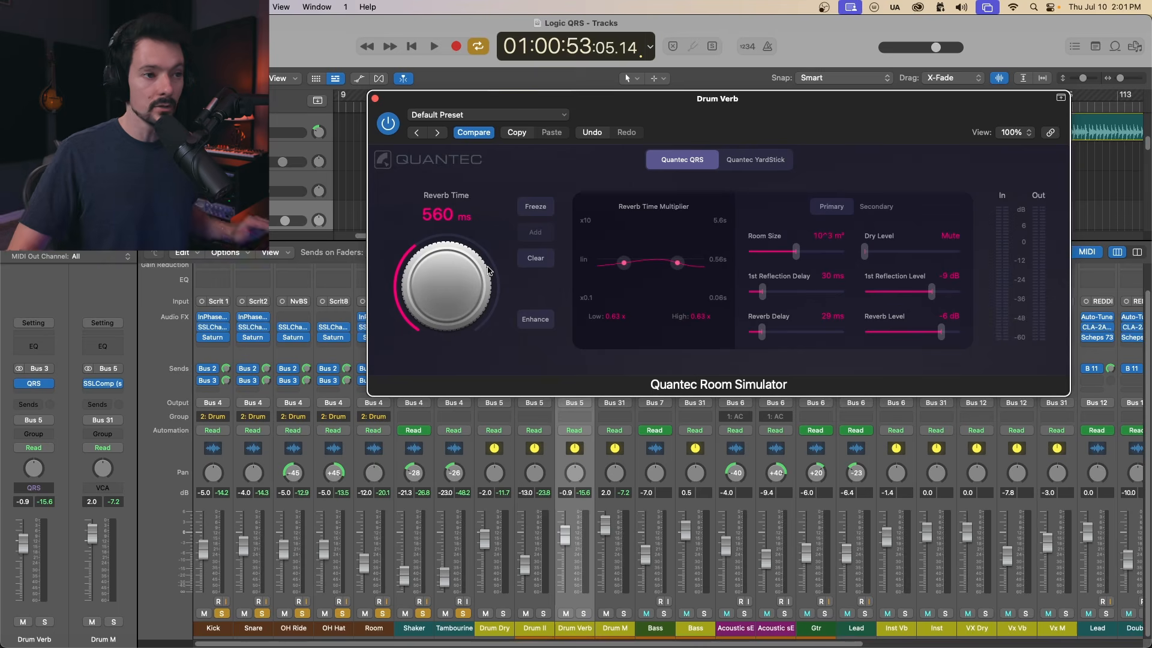
pyautogui.moveTo(455, 254); pyautogui.dragTo(453, 279)
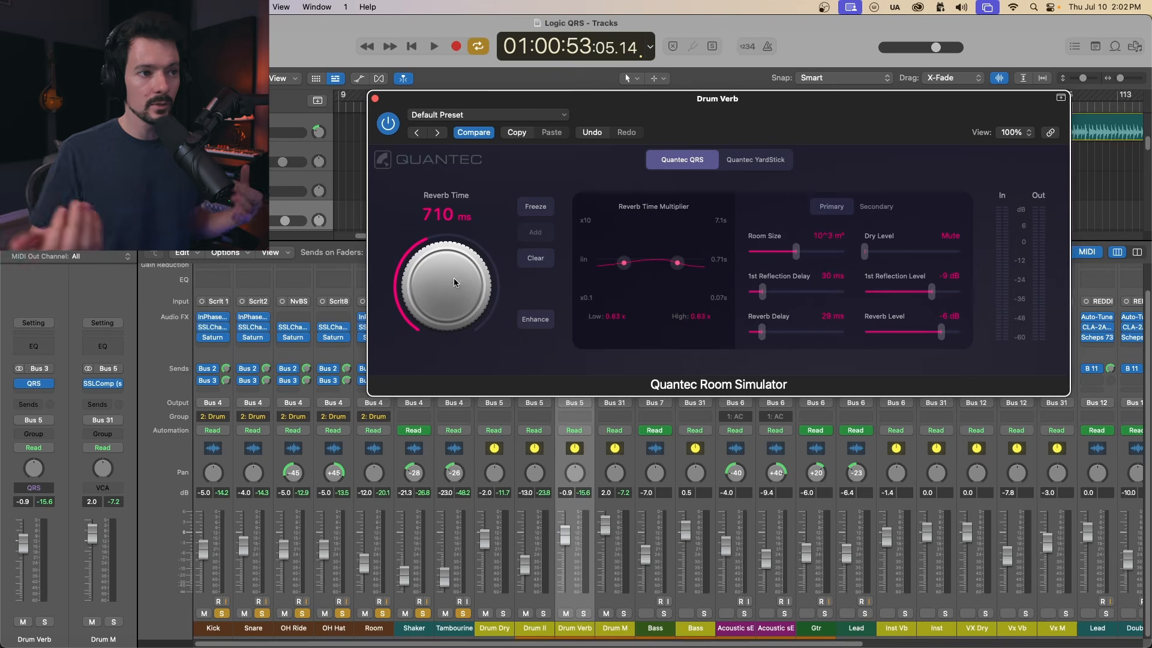
pyautogui.press('space')
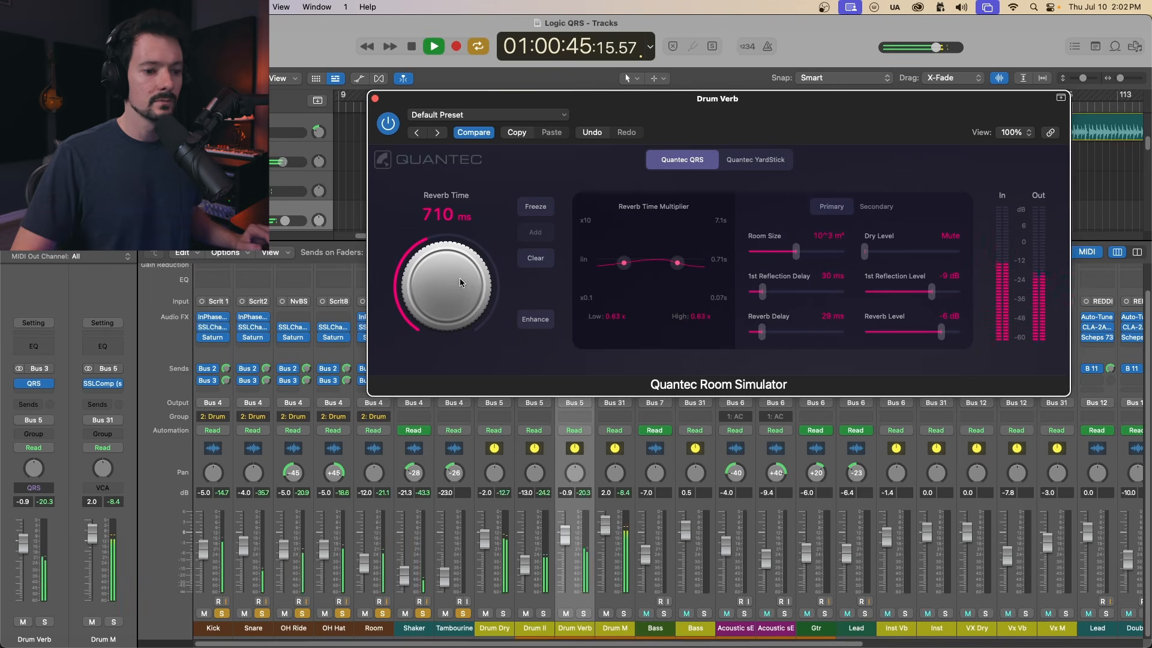
pyautogui.moveTo(456, 280); pyautogui.dragTo(432, 280)
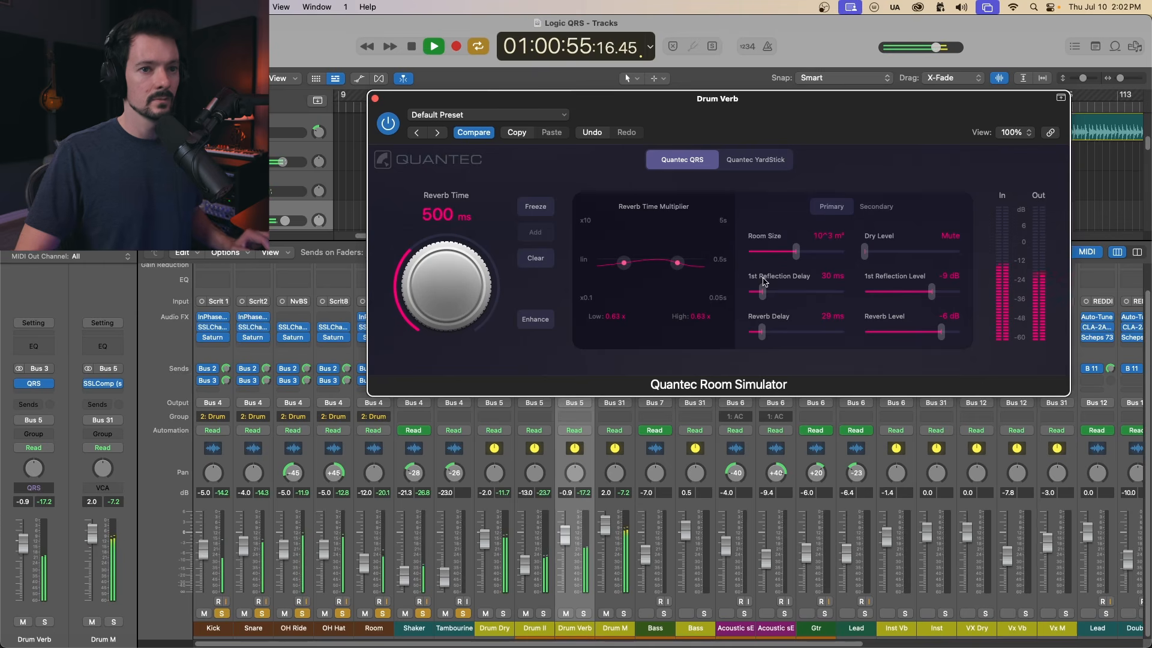
pyautogui.press('space')
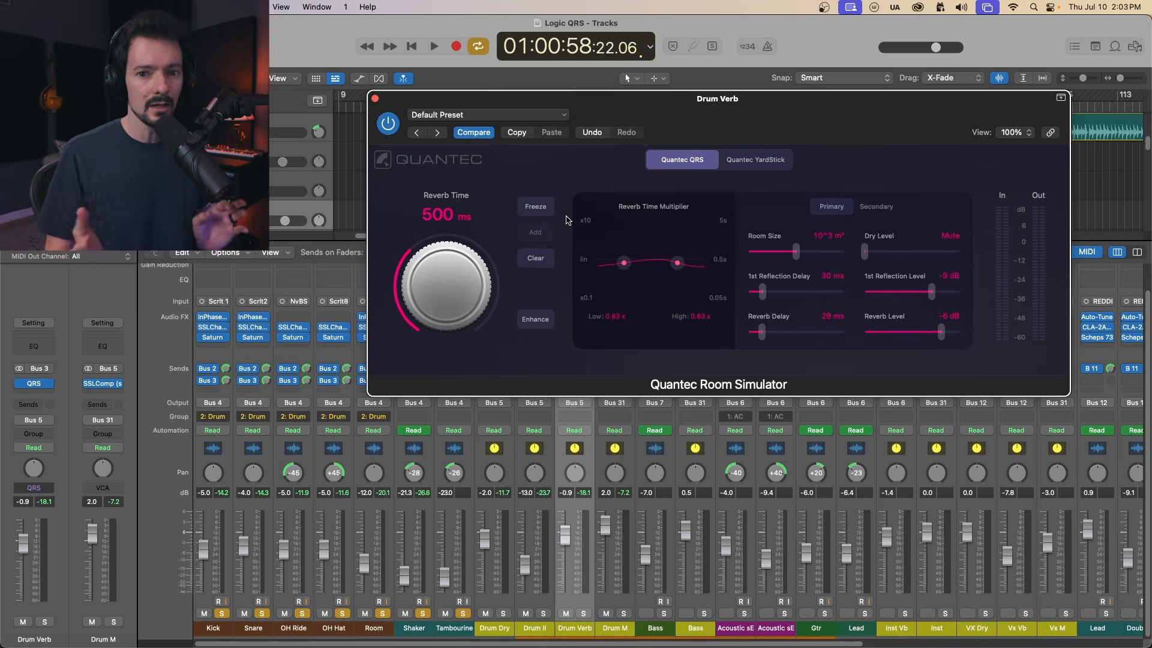
# Step: Audition the reverb's Freeze function with Add switched on and off while the drums play
pyautogui.press('space')
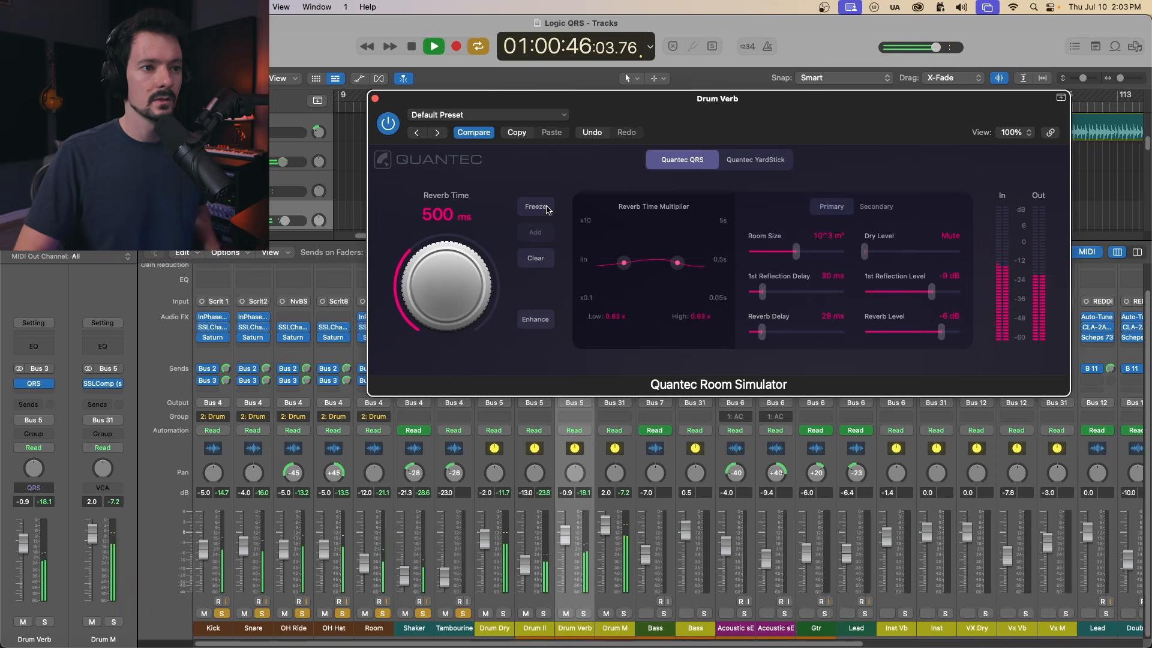
pyautogui.click(536, 206)
pyautogui.click(544, 237)
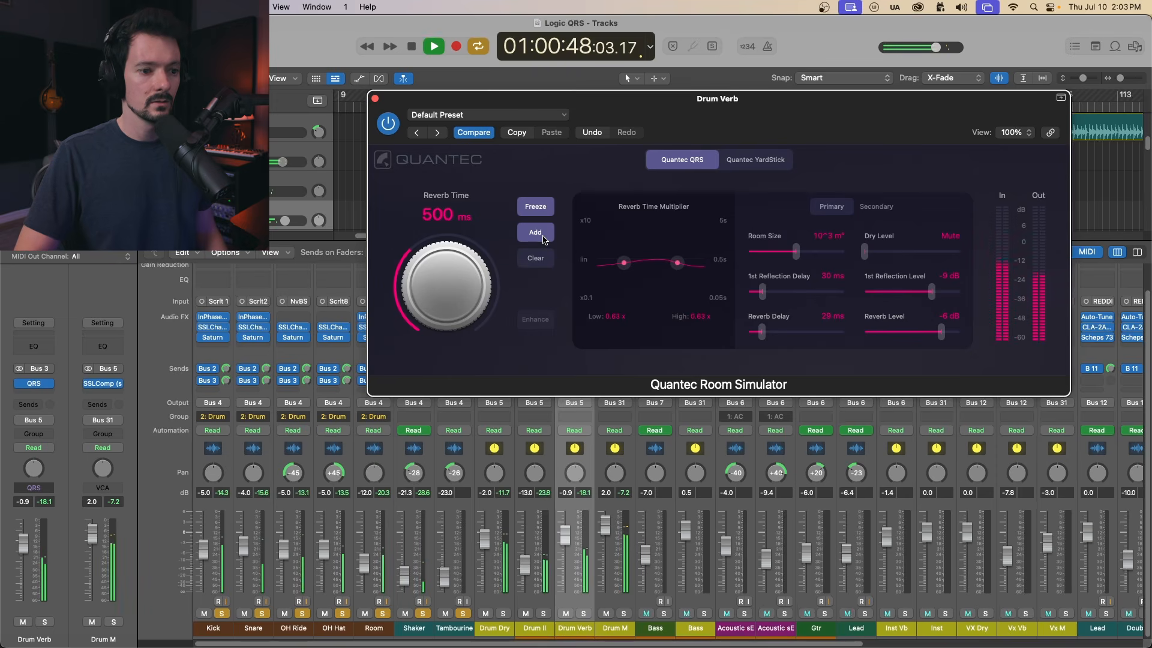
pyautogui.click(545, 237)
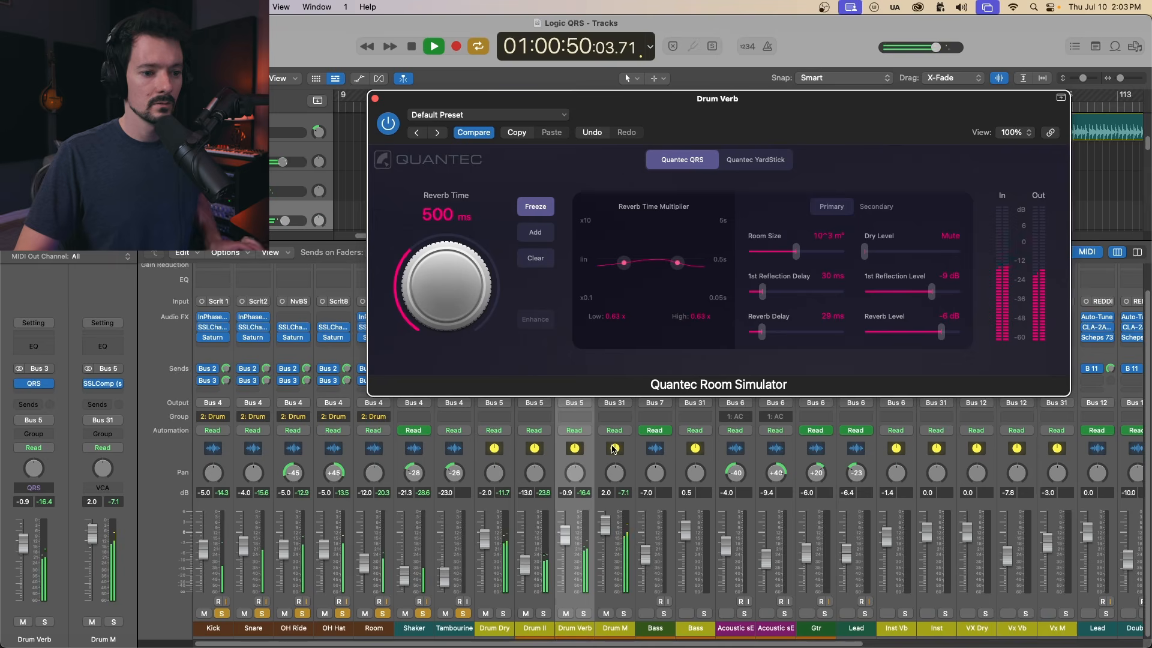
pyautogui.press('space')
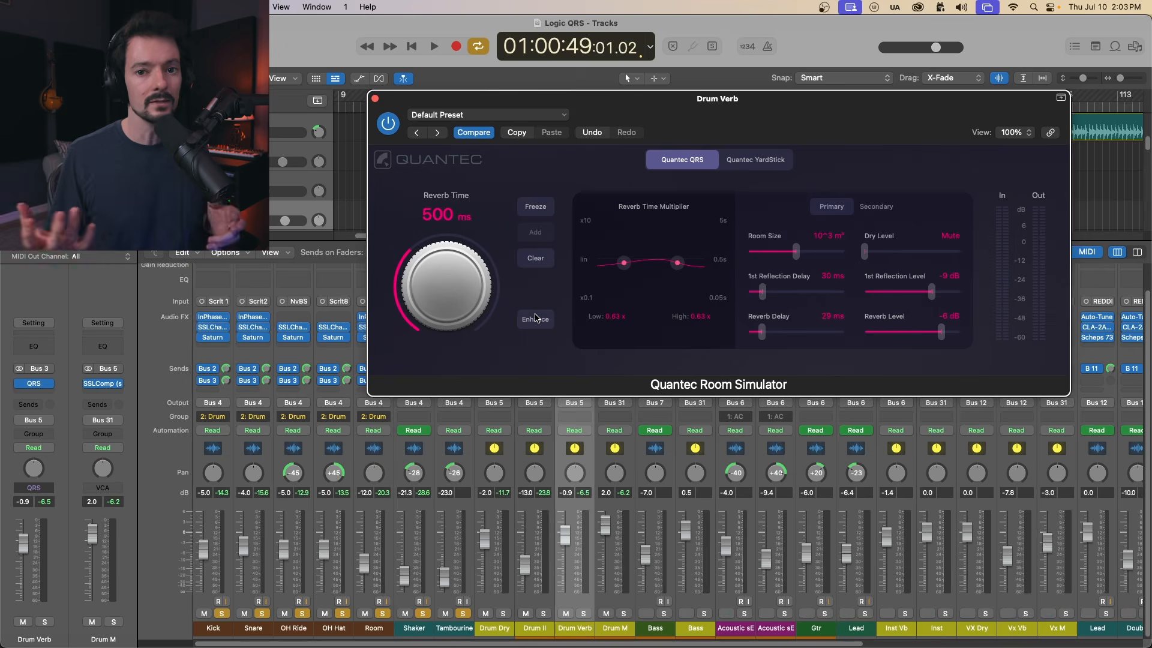
# Step: Audition the drum reverb with Enhance switched on and off during playback
pyautogui.press('space')
pyautogui.click(543, 321)
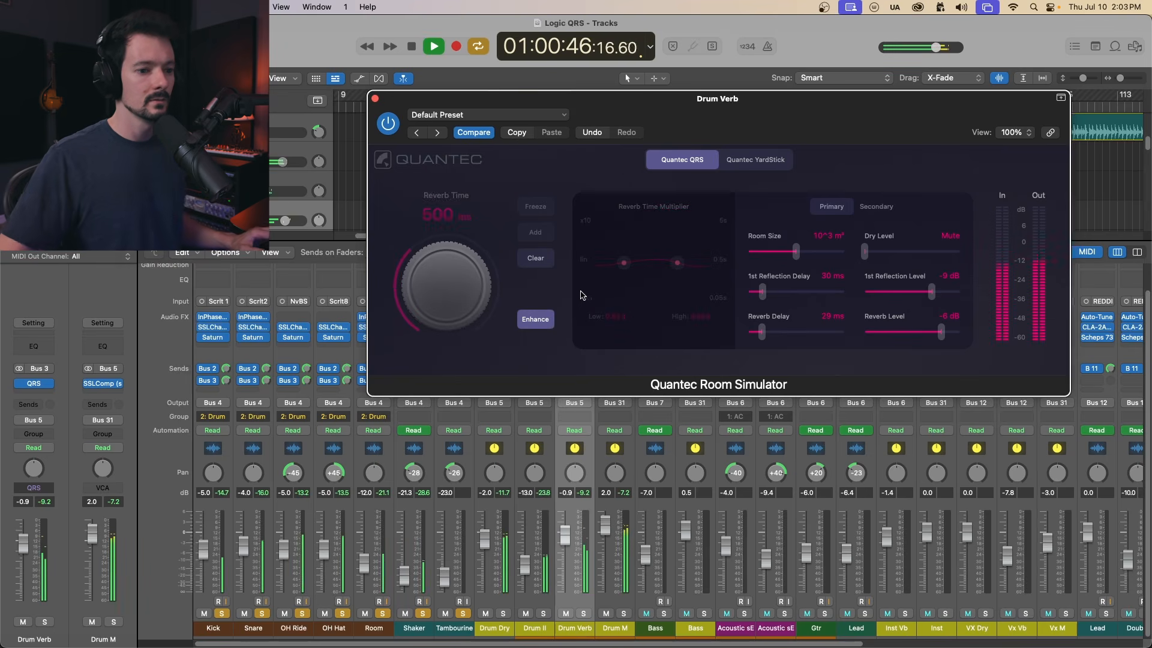
pyautogui.click(527, 324)
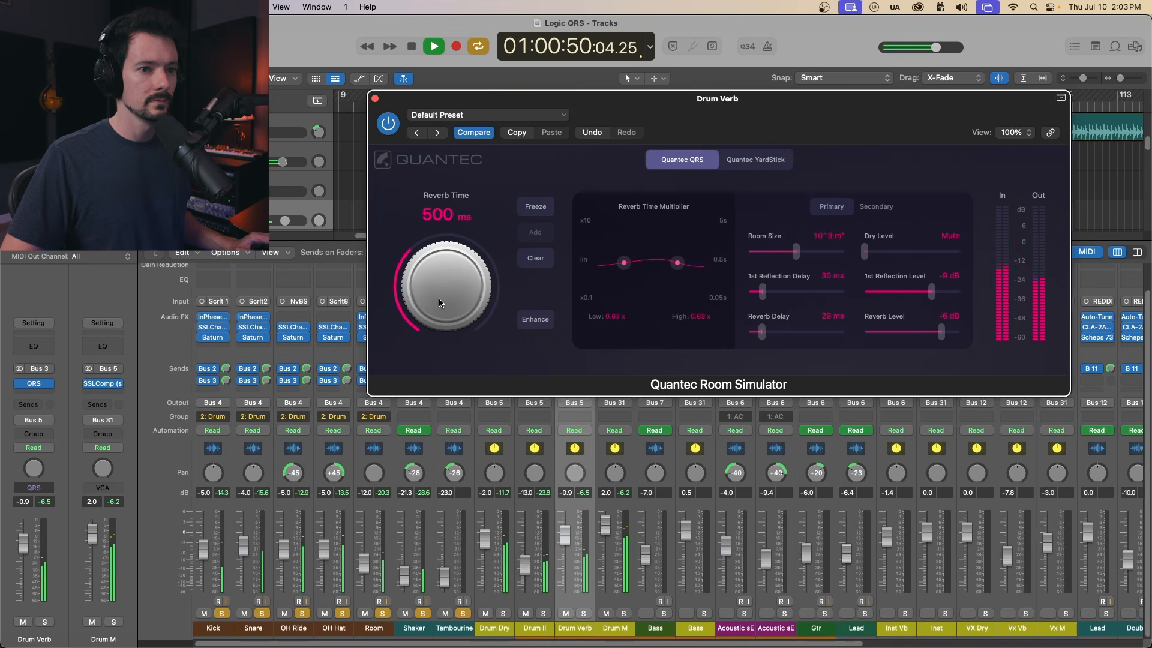
pyautogui.press('space')
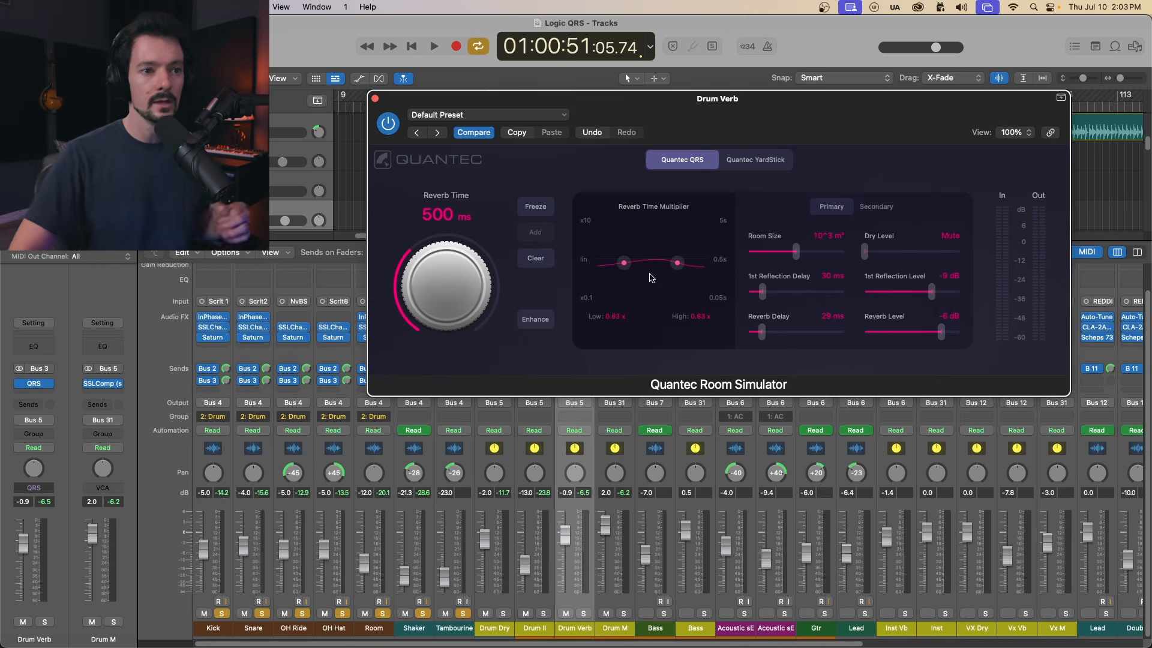
# Step: Raise the High reverb time multiplier to 2.50x and solo the Drum Verb channel during playback
pyautogui.moveTo(681, 265); pyautogui.dragTo(683, 252)
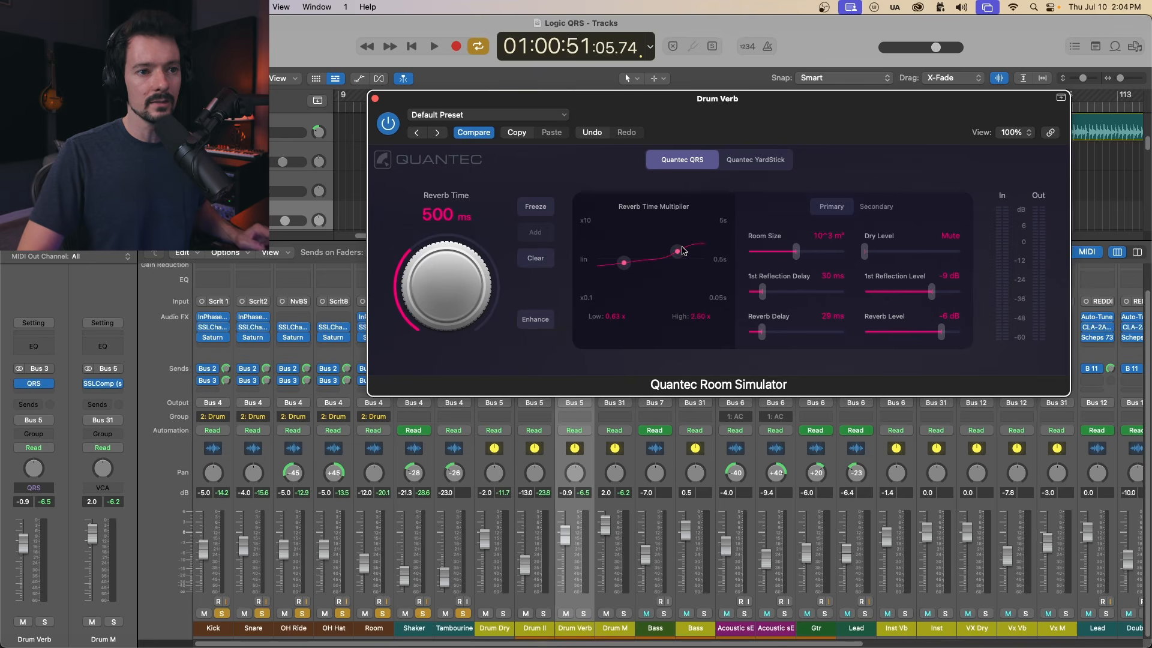
pyautogui.press('space')
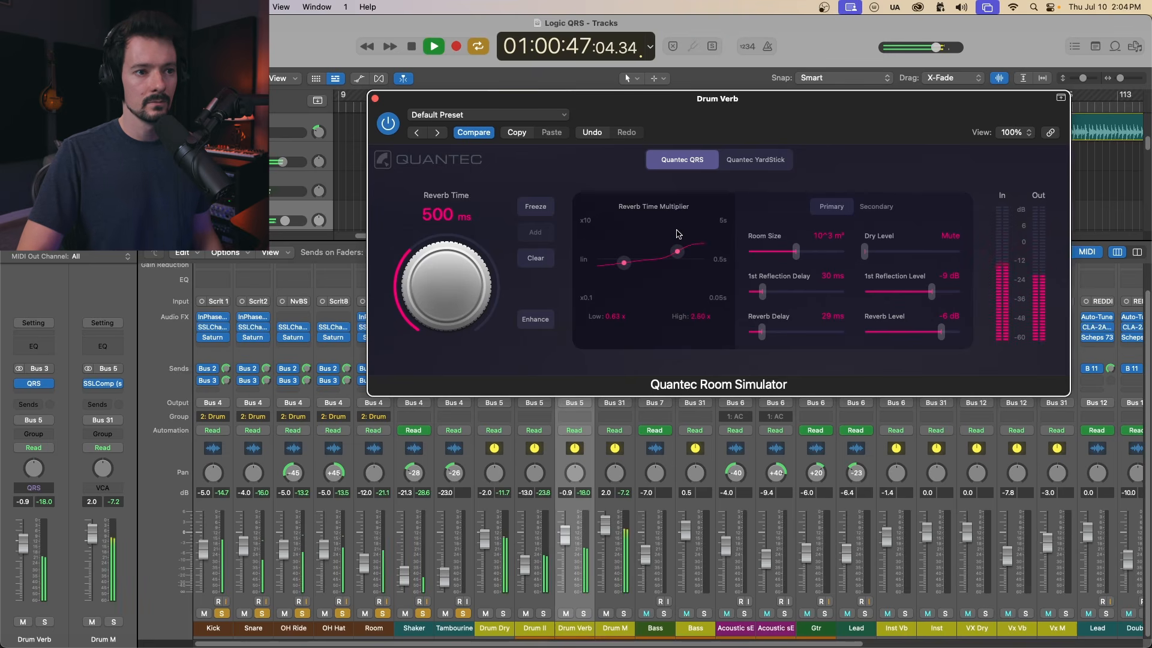
pyautogui.click(583, 613)
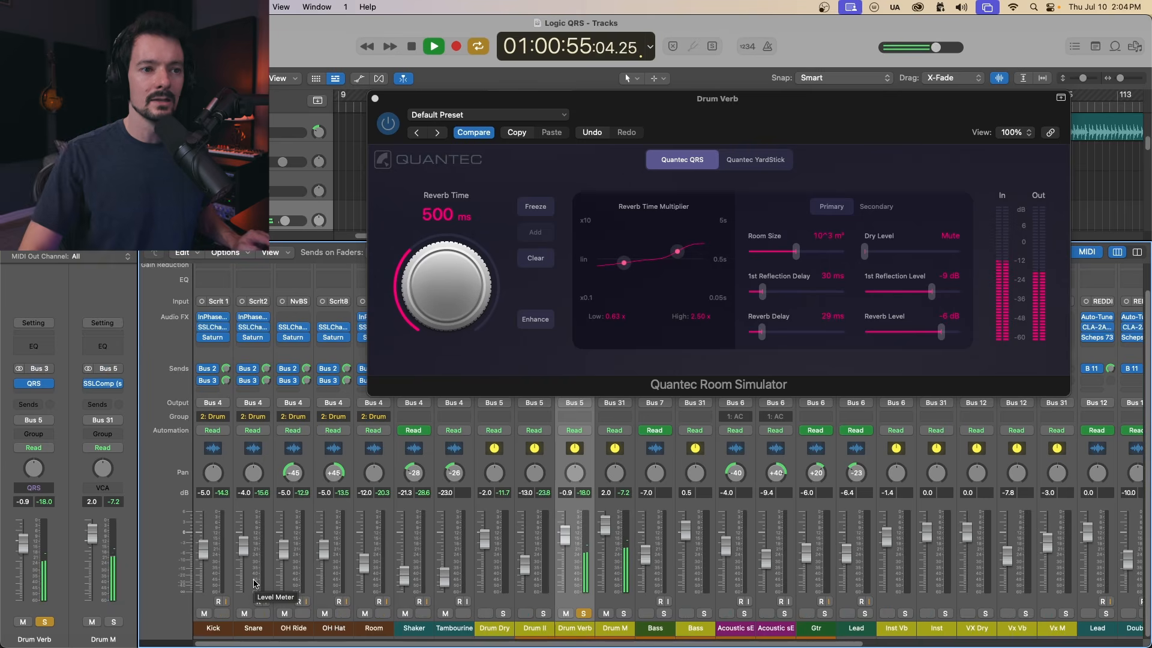
# Step: Audition a High multiplier of 0.10x and a Low multiplier of 10.00x, and return both to 0.63x
pyautogui.moveTo(674, 256); pyautogui.dragTo(681, 307)
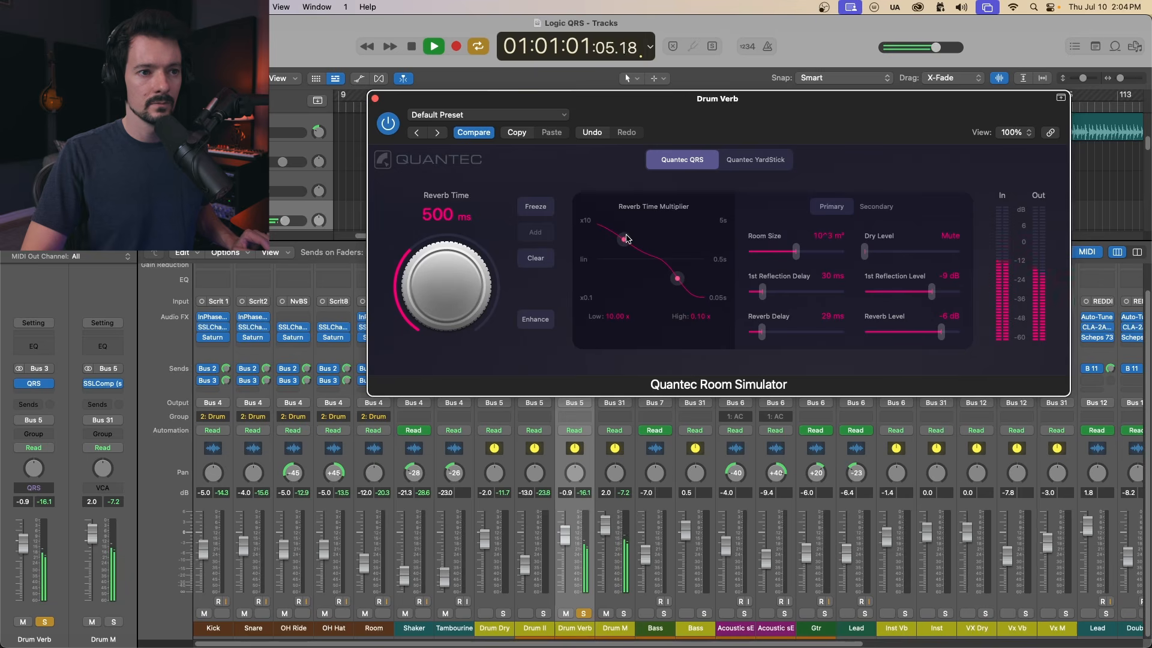
pyautogui.moveTo(626, 248); pyautogui.dragTo(624, 262)
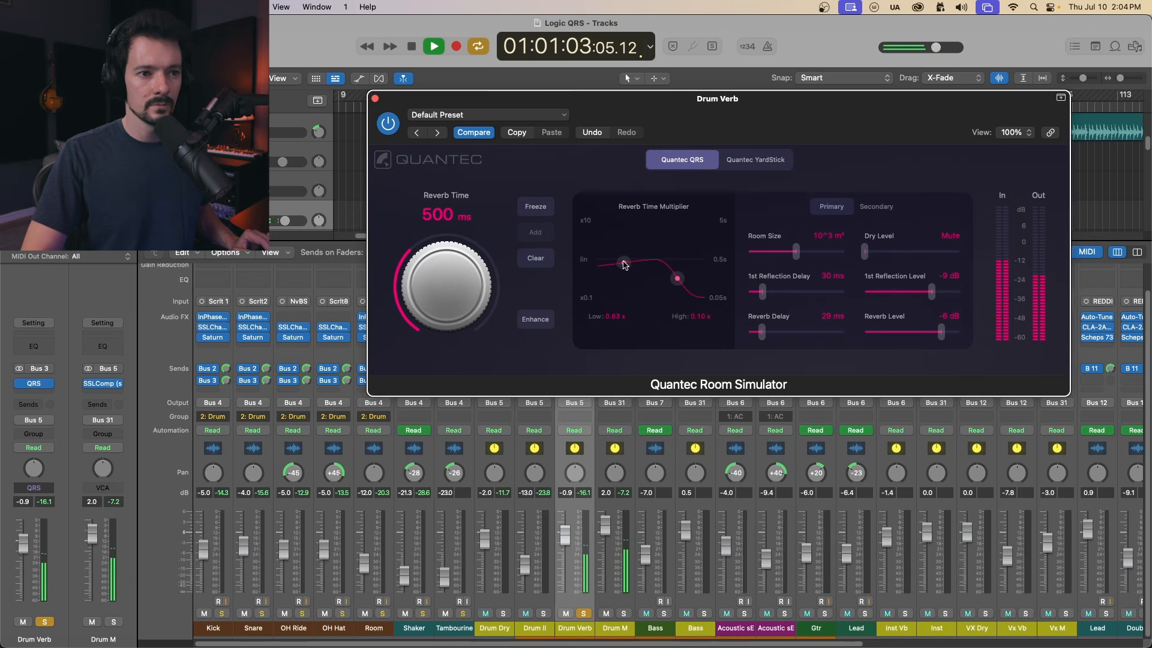
pyautogui.press('space')
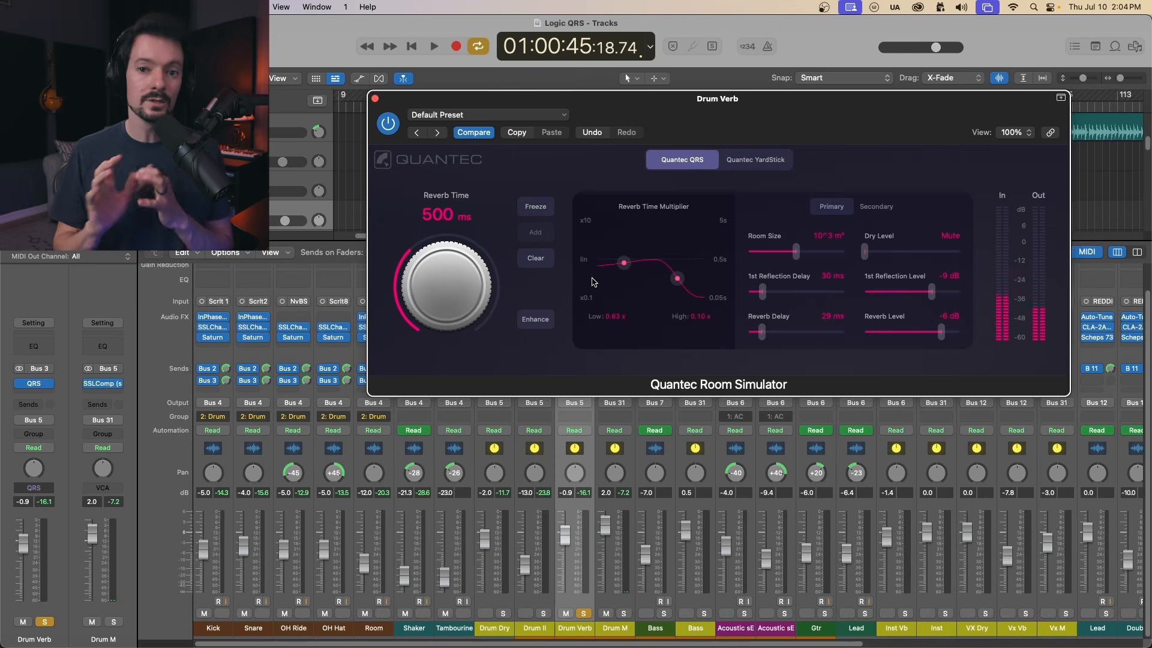
pyautogui.moveTo(678, 279); pyautogui.dragTo(677, 263)
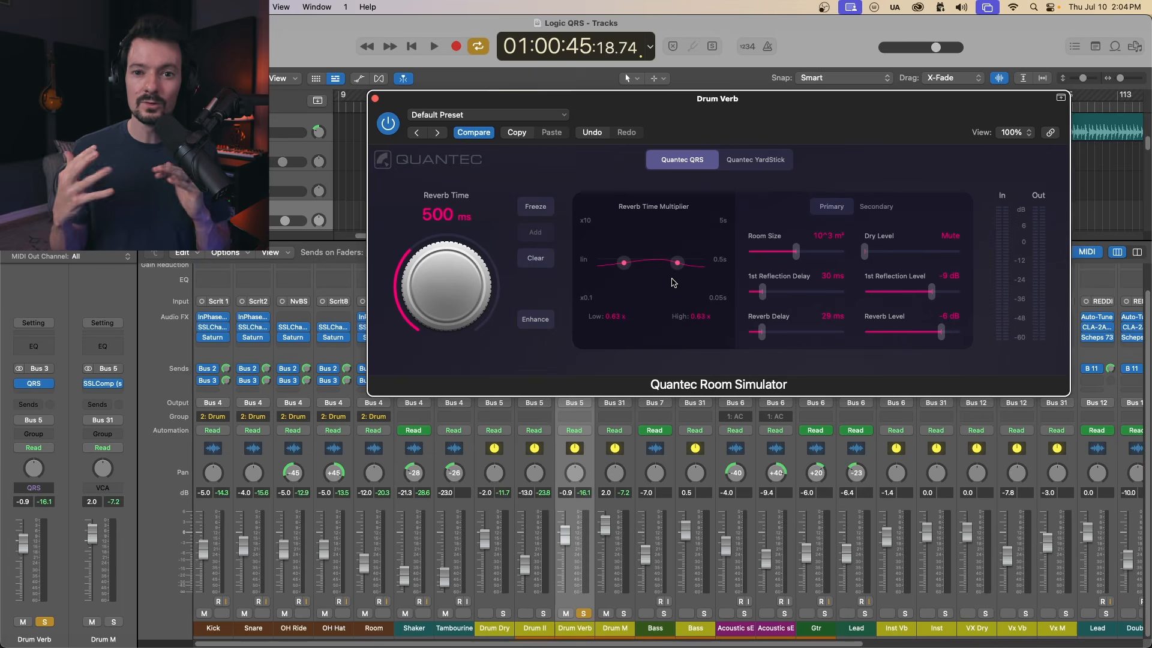
# Step: Audition Room Size settings of 1 m³ and 10^5 m³ on the soloed drum reverb
pyautogui.press('space')
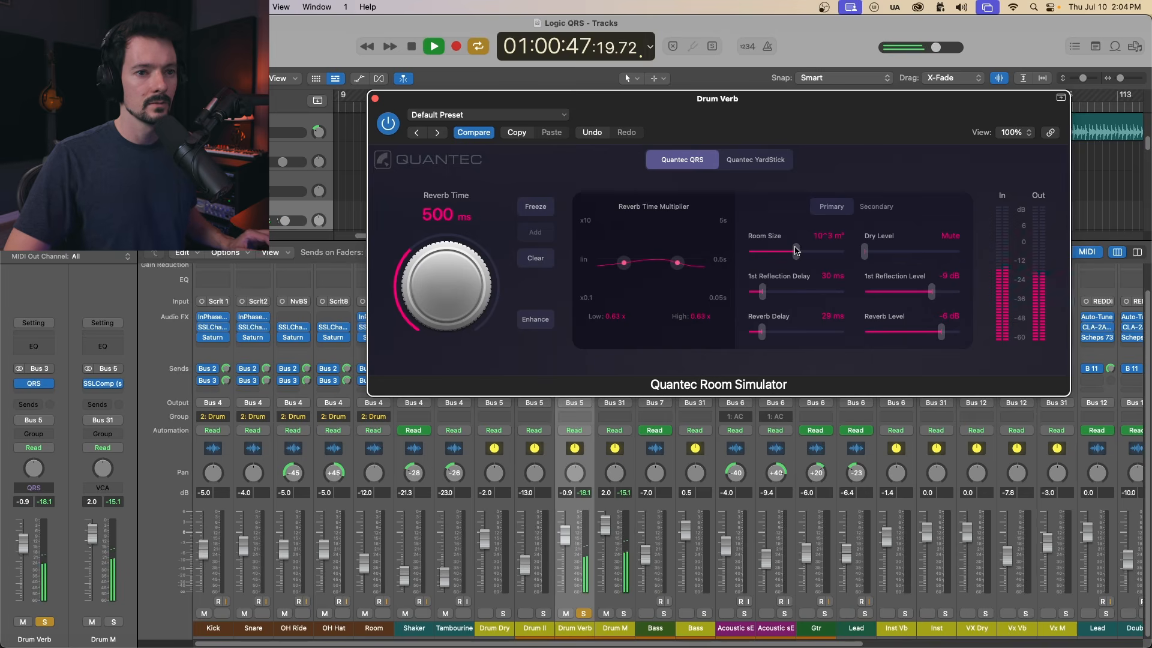
pyautogui.moveTo(796, 251); pyautogui.dragTo(749, 252)
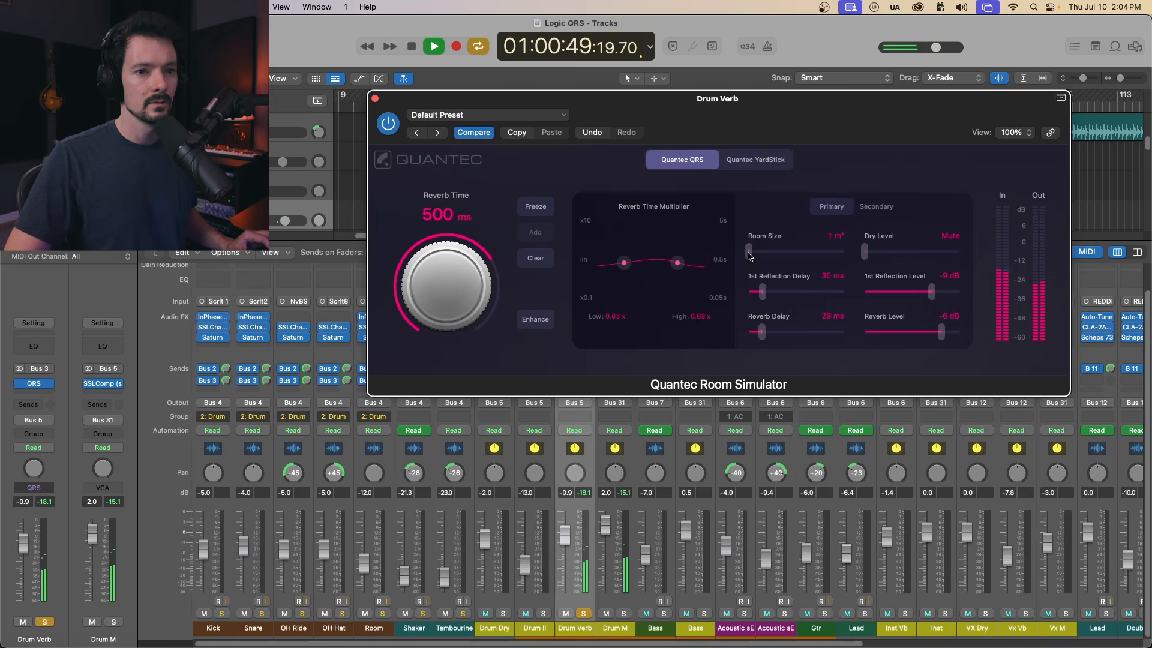
pyautogui.press('space')
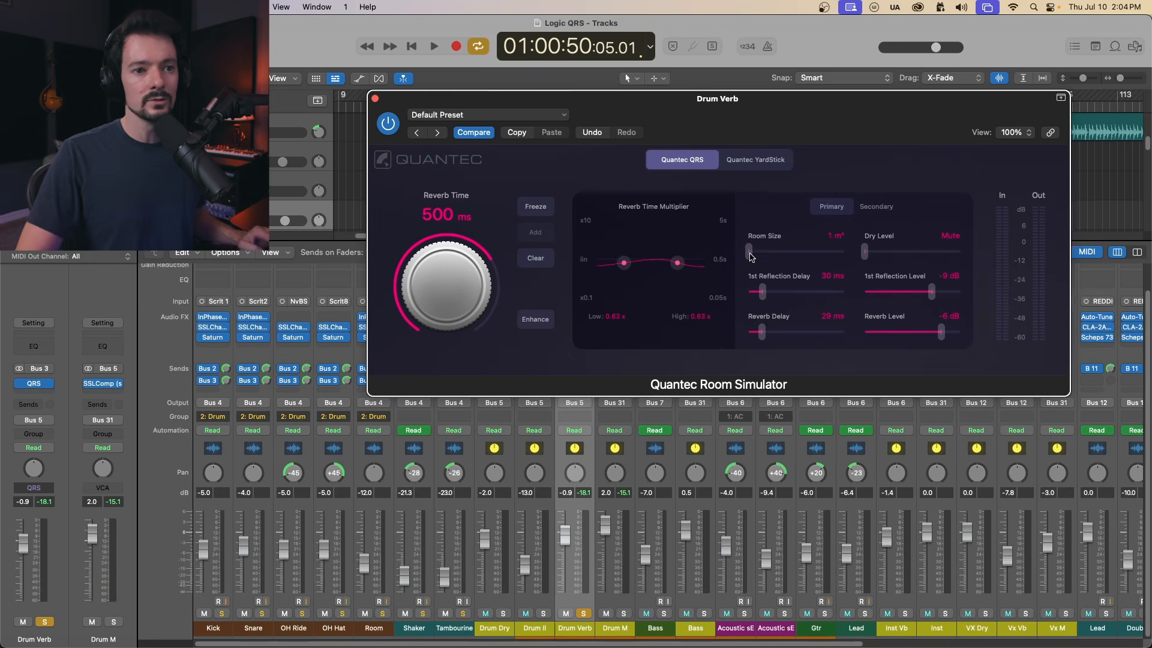
pyautogui.press('space')
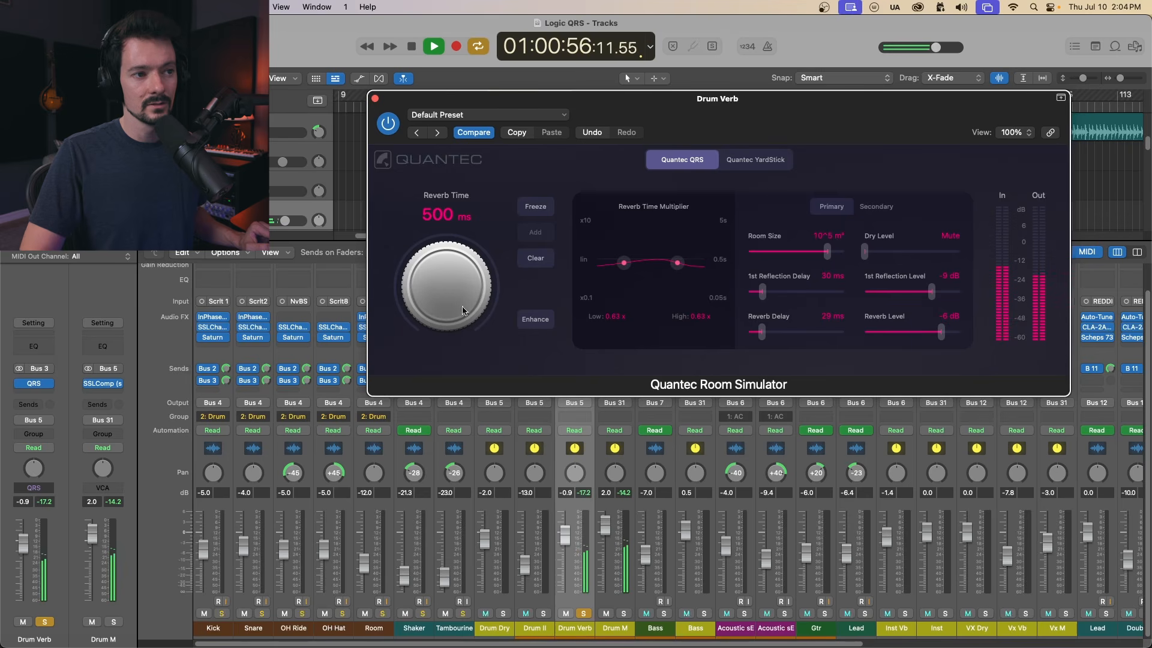
# Step: Try a 2.0 s Reverb Time, and return to a 10^3 m³ Room Size and a 500 ms Reverb Time
pyautogui.moveTo(463, 308); pyautogui.dragTo(440, 252)
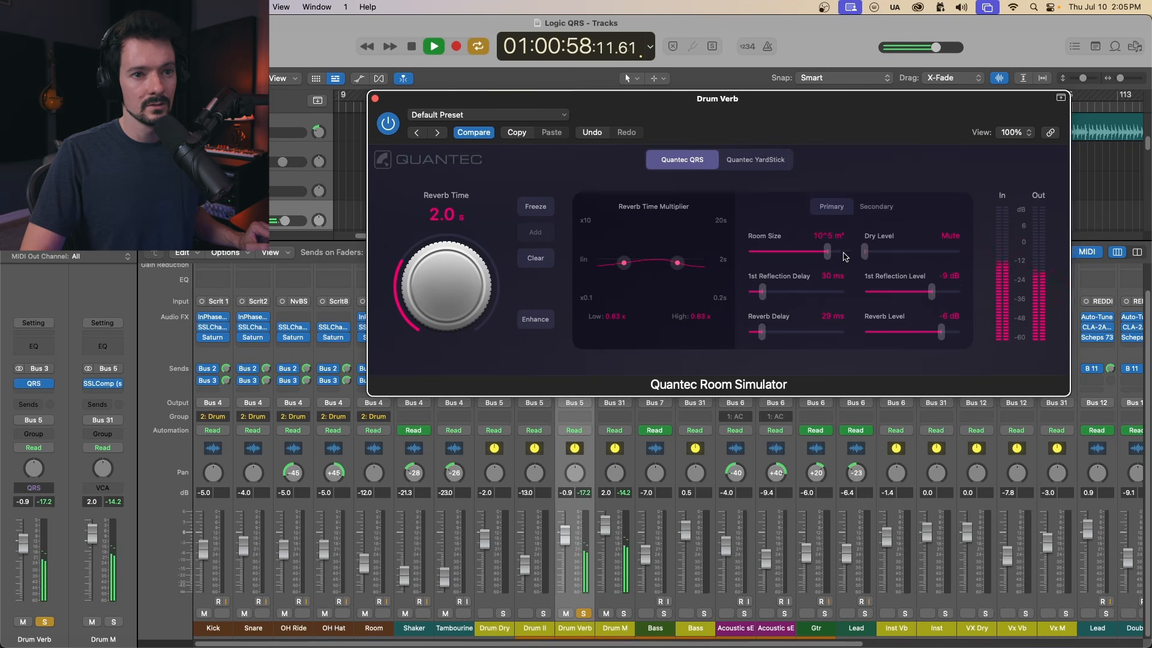
pyautogui.moveTo(828, 257); pyautogui.dragTo(797, 265)
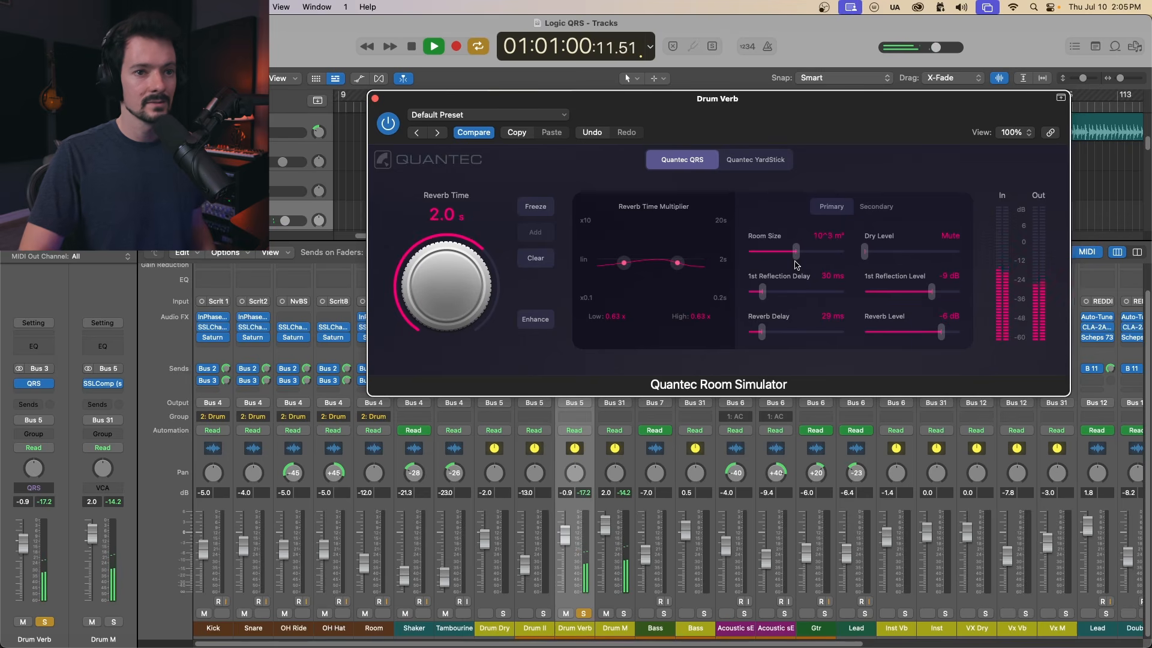
pyautogui.moveTo(430, 338); pyautogui.dragTo(425, 343)
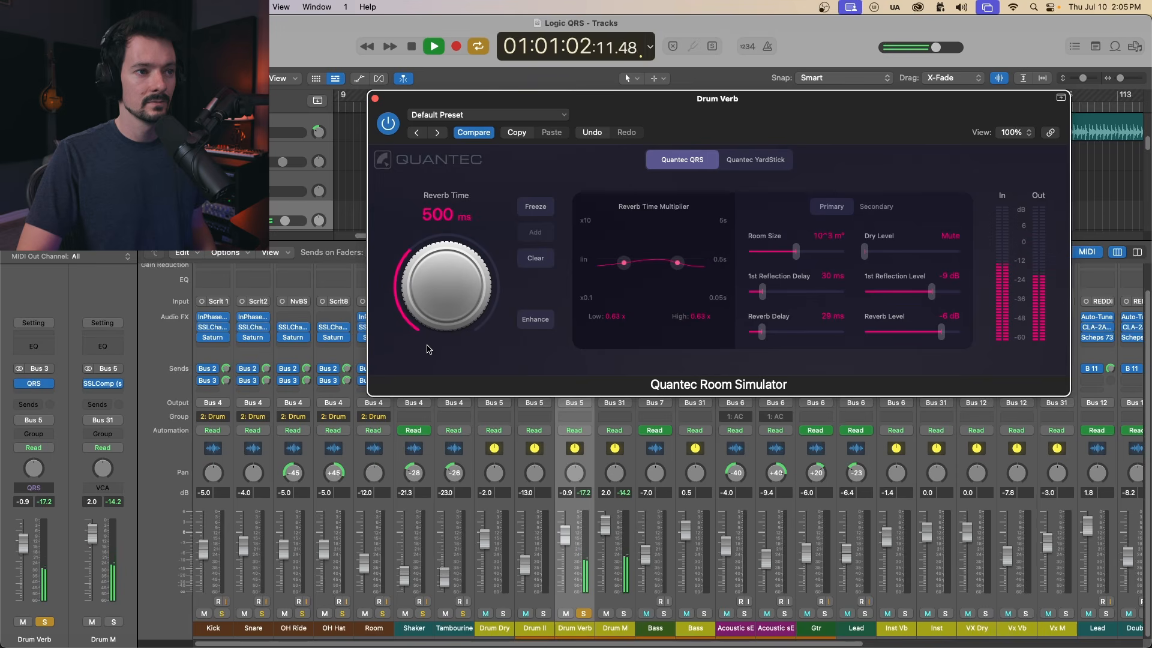
# Step: Try a smaller Room Size during playback, and settle on 10^3 m³ with a 450 ms Reverb Time
pyautogui.moveTo(788, 258); pyautogui.dragTo(773, 259)
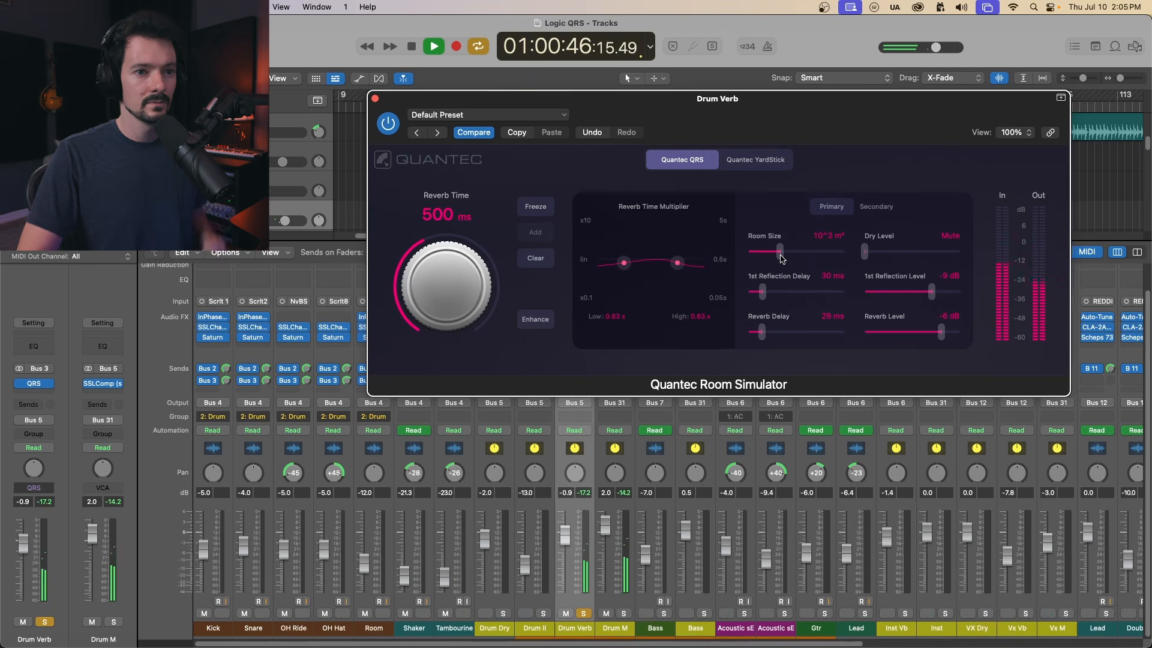
pyautogui.moveTo(480, 287); pyautogui.dragTo(433, 298)
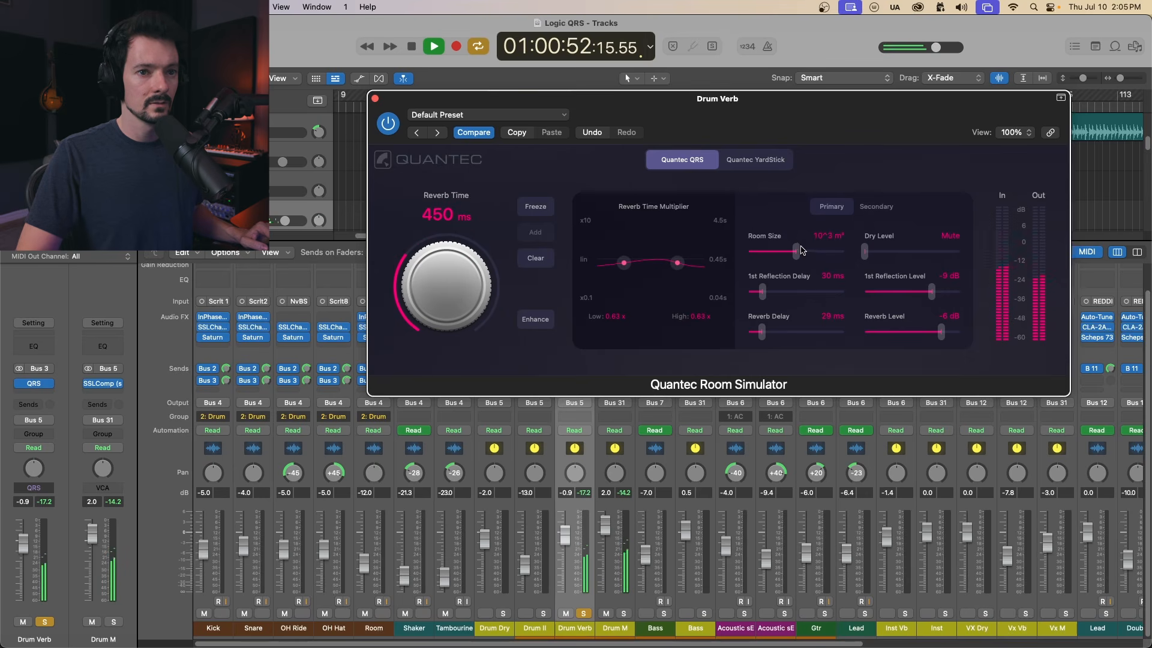
pyautogui.press('space')
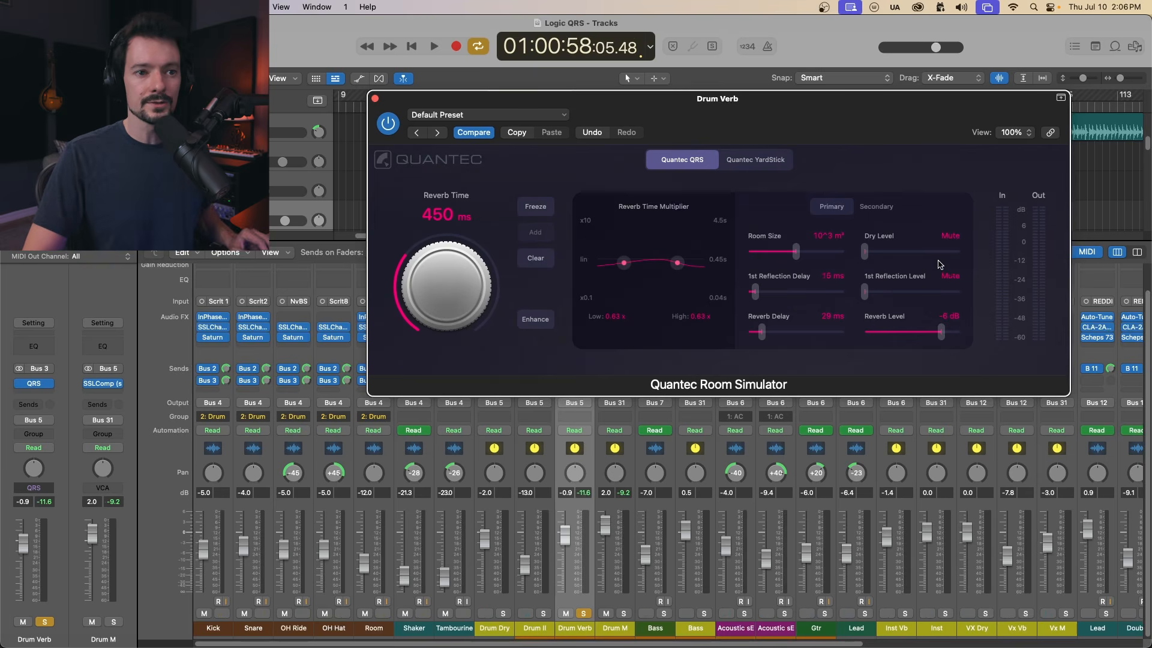
# Step: Raise the 1st Reflection Level to 0 dB during playback, and switch the solo from Drum Verb to Drum M
pyautogui.press('space')
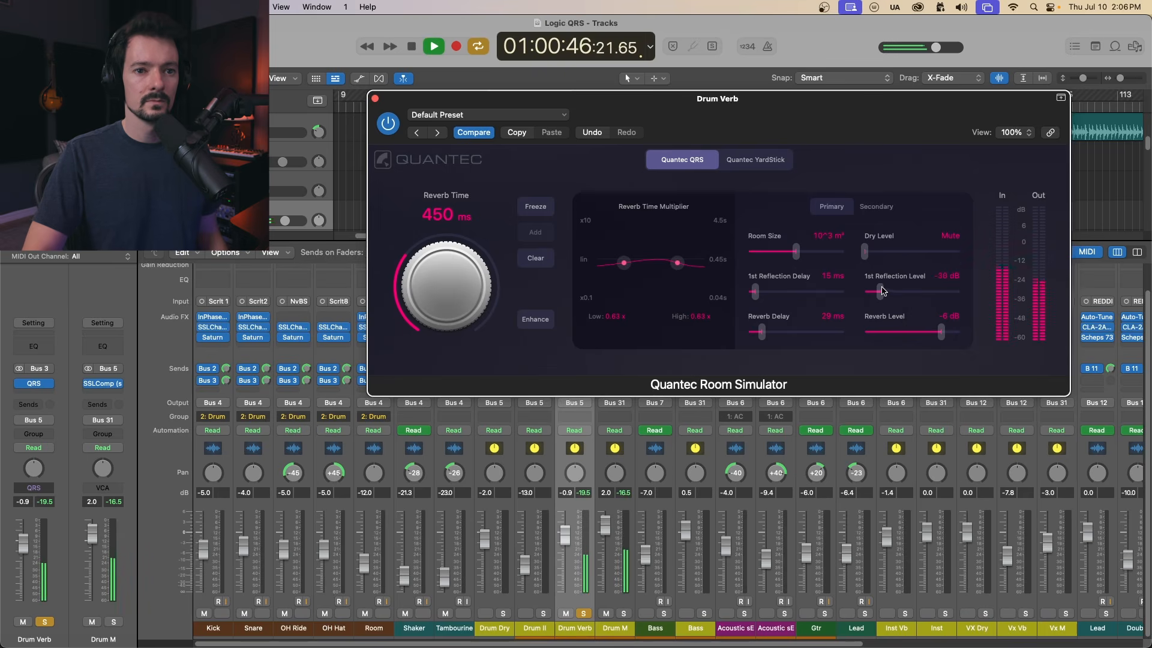
pyautogui.moveTo(900, 290); pyautogui.dragTo(914, 285)
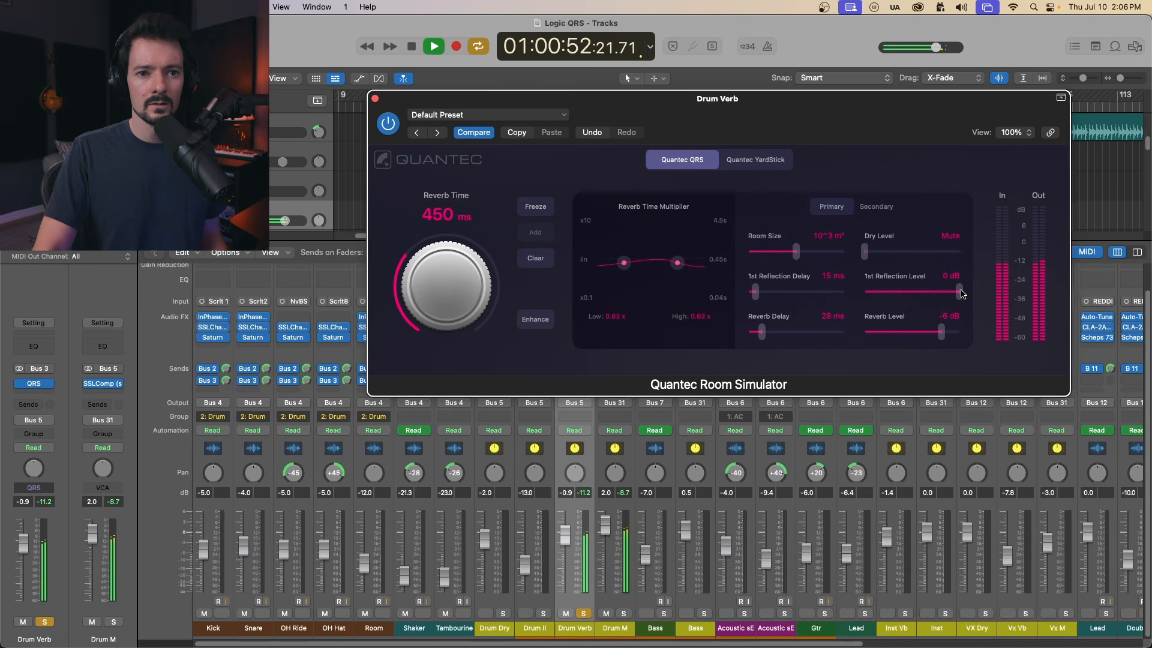
pyautogui.click(583, 614)
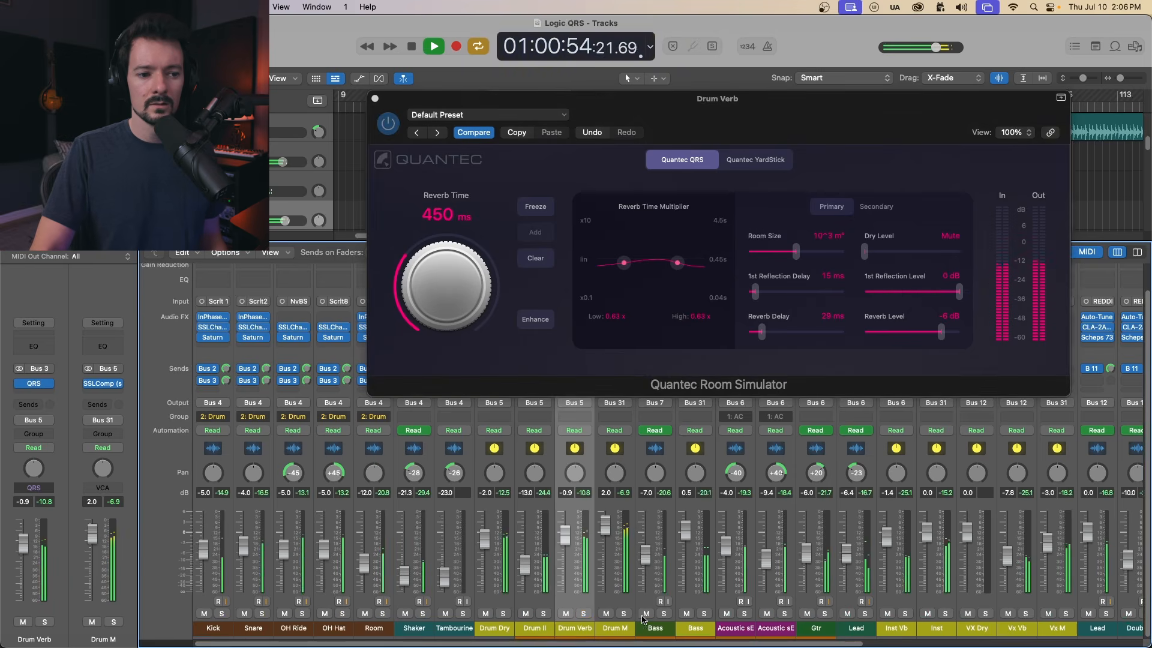
pyautogui.click(624, 614)
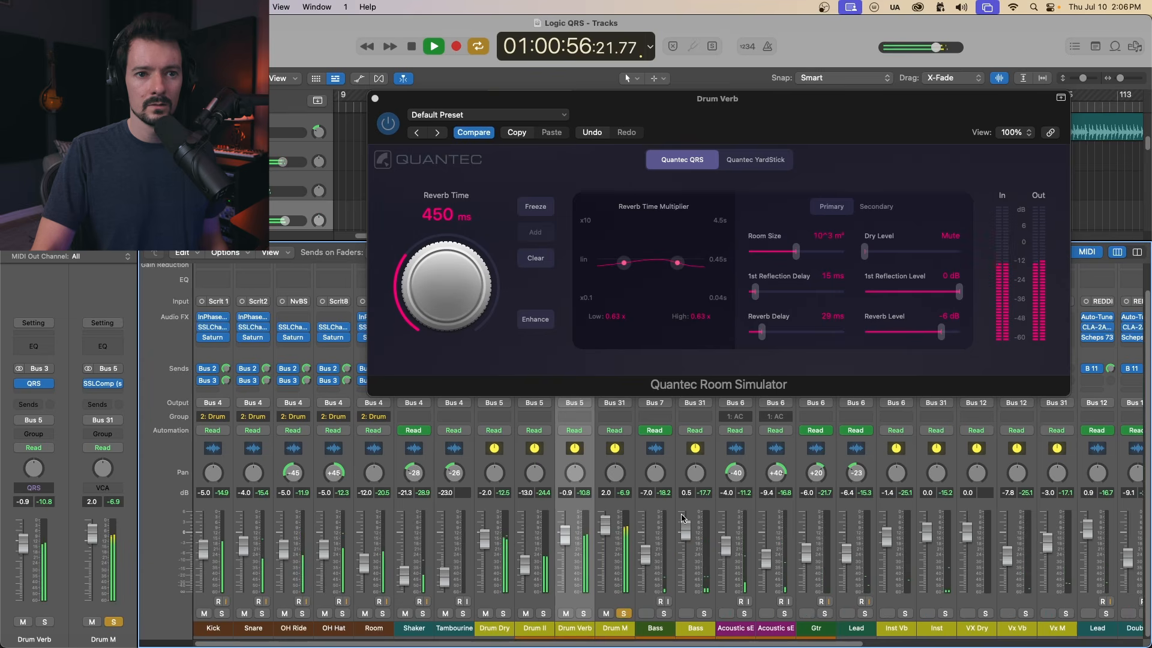
# Step: Set the 1st Reflection Delay to 46 ms and the 1st Reflection Level to -11 dB during playback
pyautogui.moveTo(755, 293); pyautogui.dragTo(771, 296)
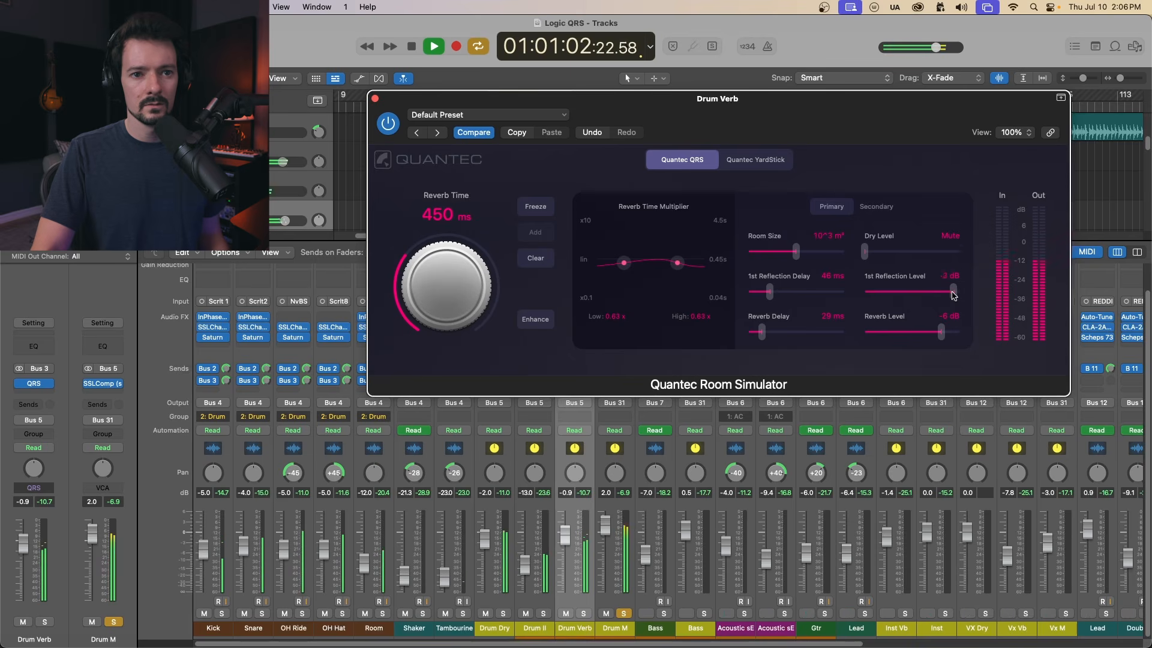
pyautogui.moveTo(954, 295); pyautogui.dragTo(905, 303)
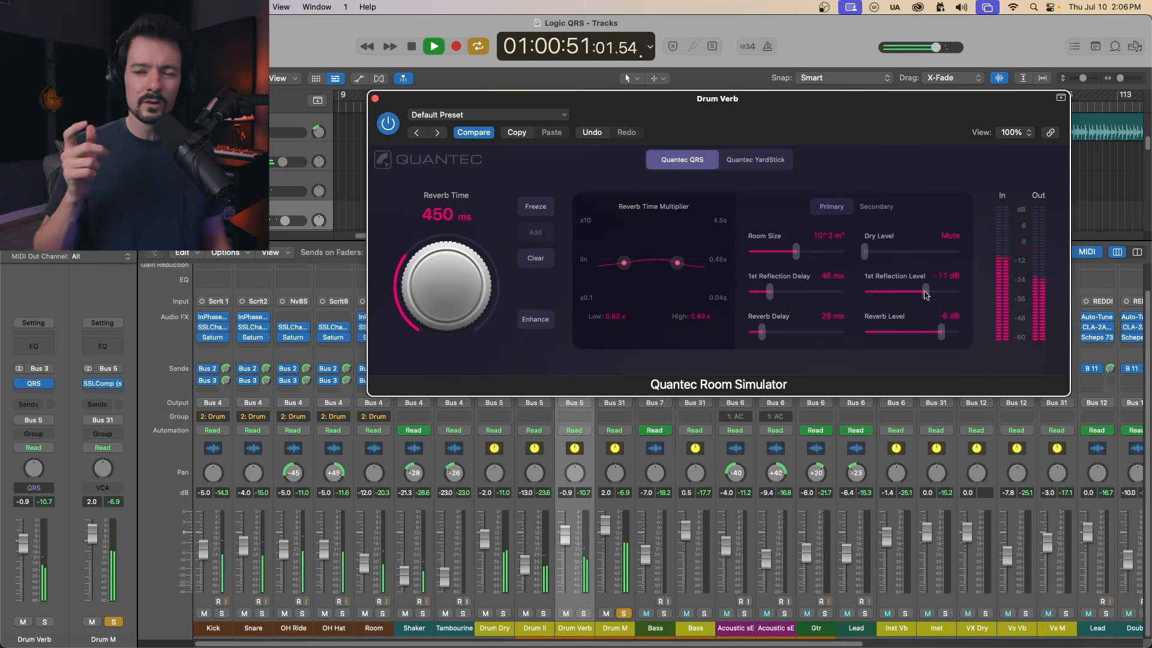
pyautogui.press('space')
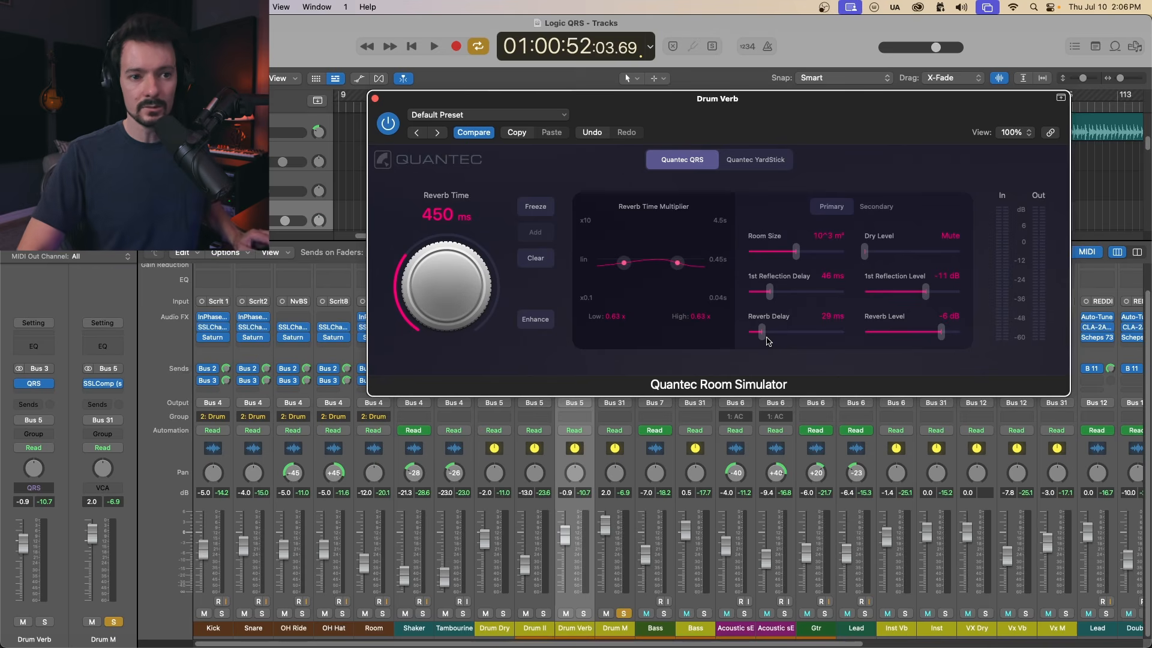
# Step: Adjust the Reverb Delay to 30 ms while listening to the soloed drum mix
pyautogui.press('space')
pyautogui.moveTo(761, 331)
pyautogui.mouseDown()
pyautogui.moveTo(785, 334)
pyautogui.moveTo(726, 353)
pyautogui.moveTo(764, 346)
pyautogui.mouseUp()
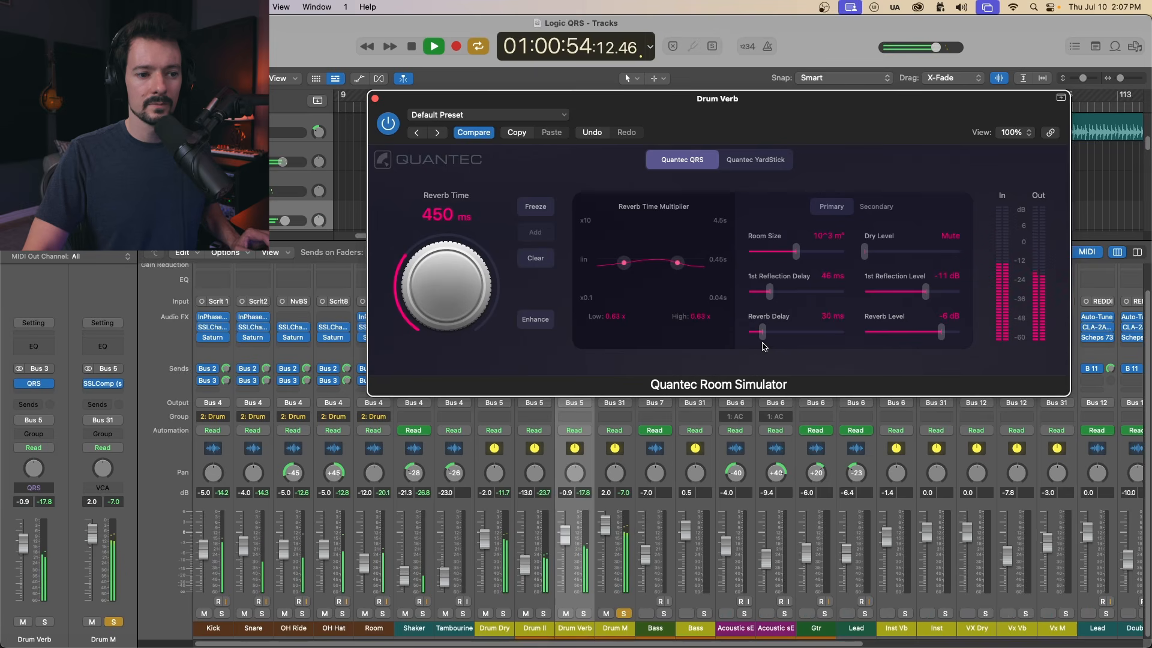
pyautogui.press('space')
# Step: Show the secondary reverb controls, toggle the AD/DA Converters, and lower the AD/DA Drive to 0.0 dB
pyautogui.click(875, 207)
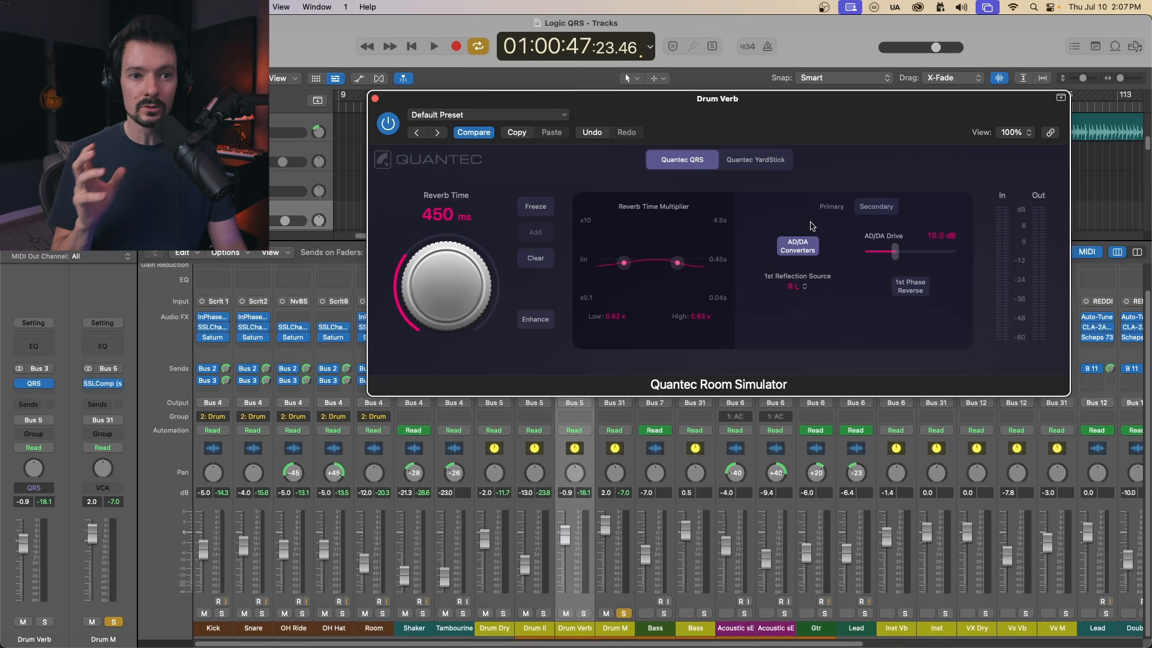
pyautogui.click(785, 250)
pyautogui.click(817, 251)
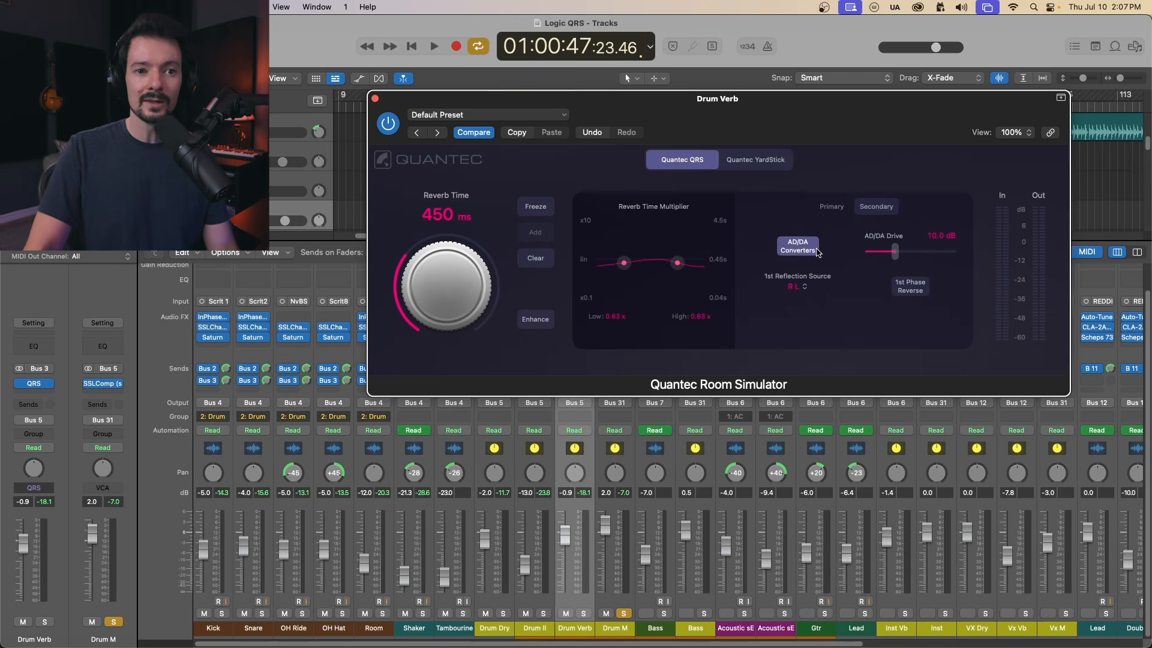
pyautogui.moveTo(927, 256); pyautogui.dragTo(823, 258)
# Step: Compare the AD/DA Converters off and on during playback, with the Drum Verb fader raised to 4.6 dB
pyautogui.press('space')
pyautogui.click(814, 252)
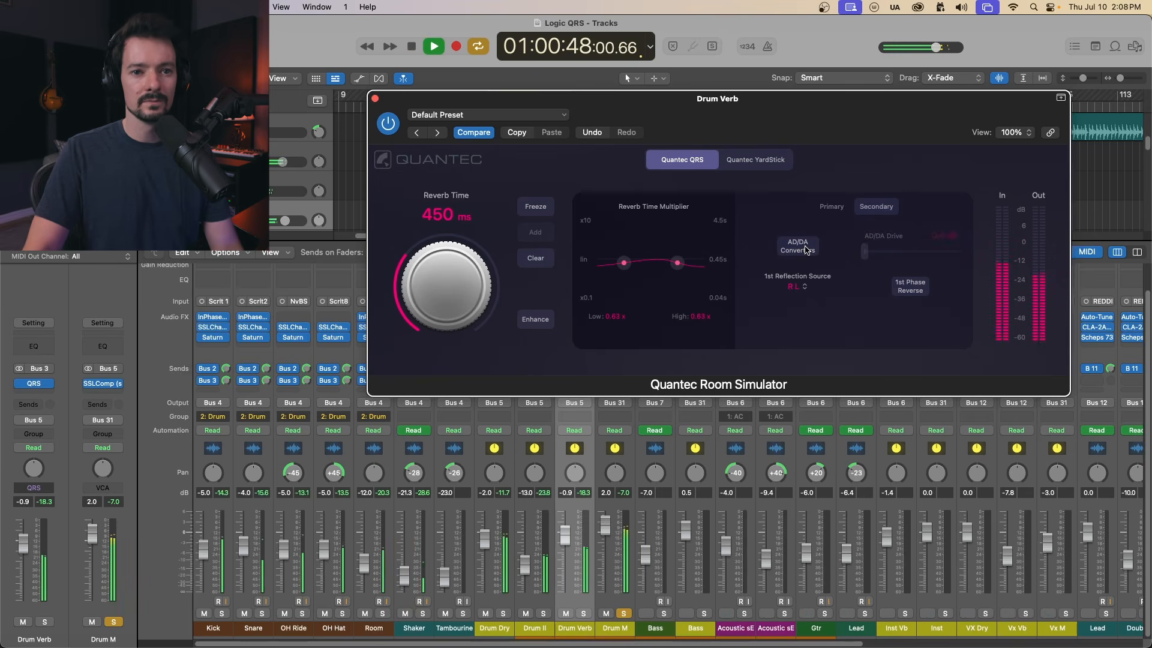
pyautogui.moveTo(565, 536); pyautogui.dragTo(566, 521)
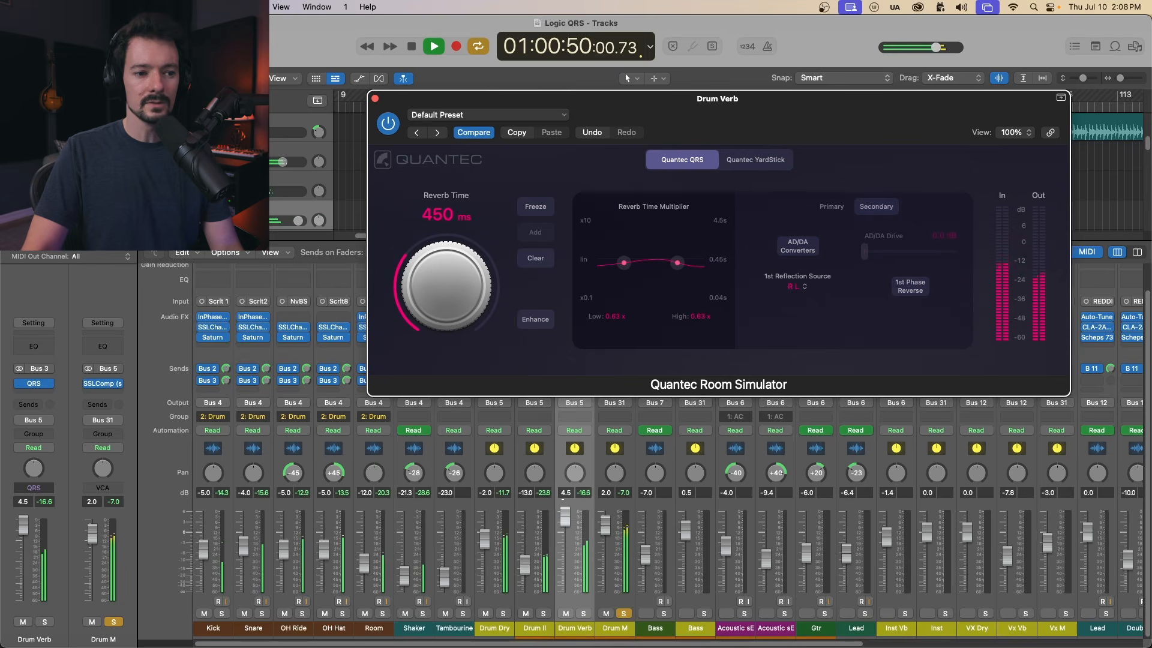
pyautogui.click(806, 251)
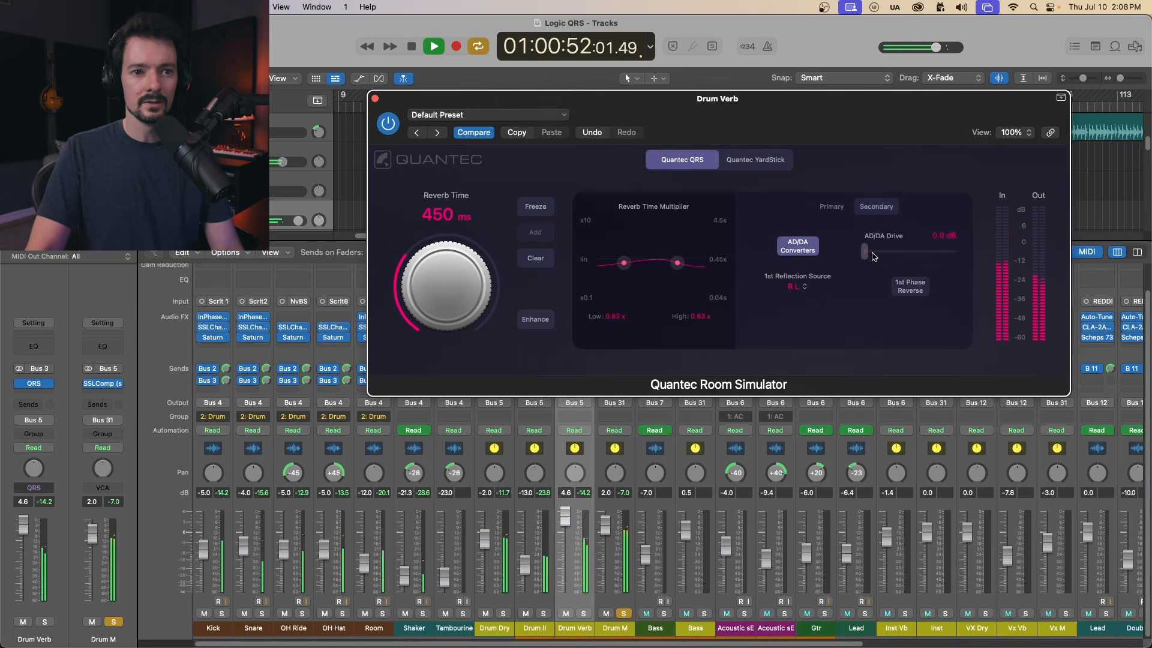
# Step: Set the AD/DA Drive to 30.0 dB, and audition the AD/DA Converters off and on with only Drum Verb soloed
pyautogui.moveTo(912, 254); pyautogui.dragTo(959, 257)
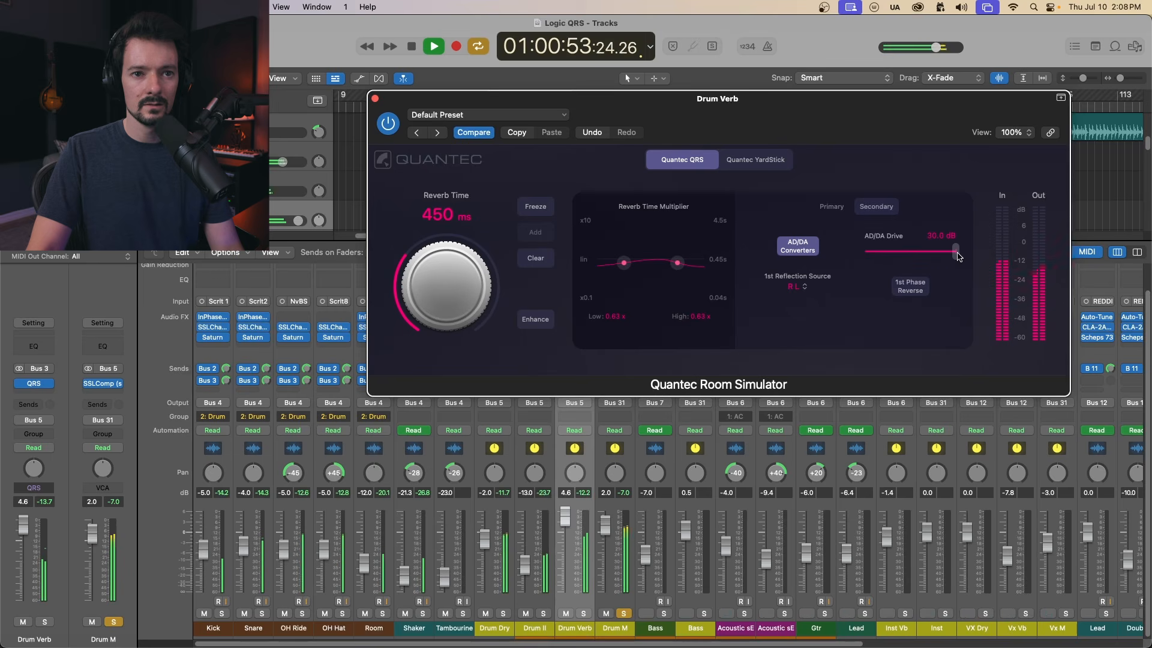
pyautogui.click(623, 613)
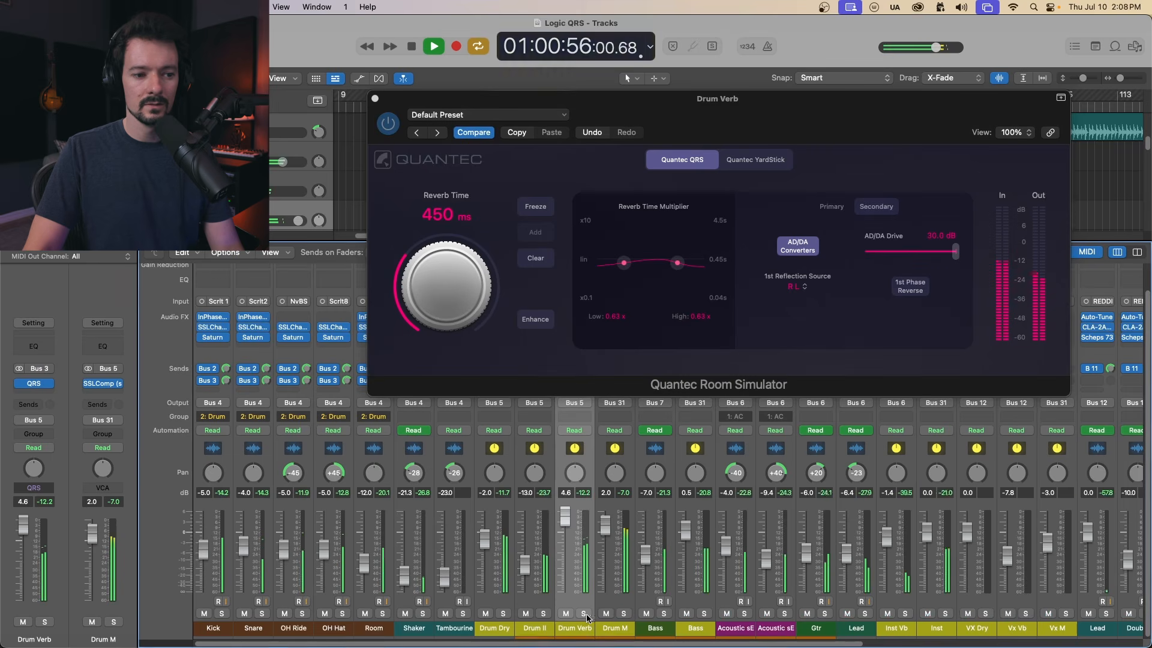
pyautogui.click(584, 613)
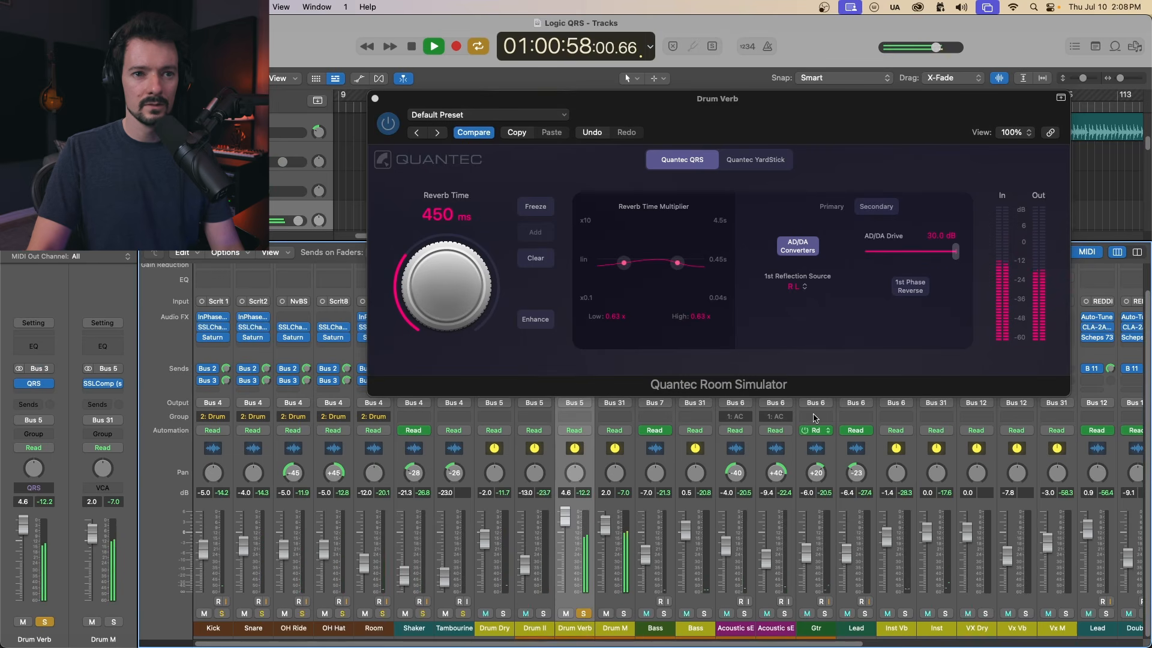
pyautogui.click(805, 248)
pyautogui.click(805, 248)
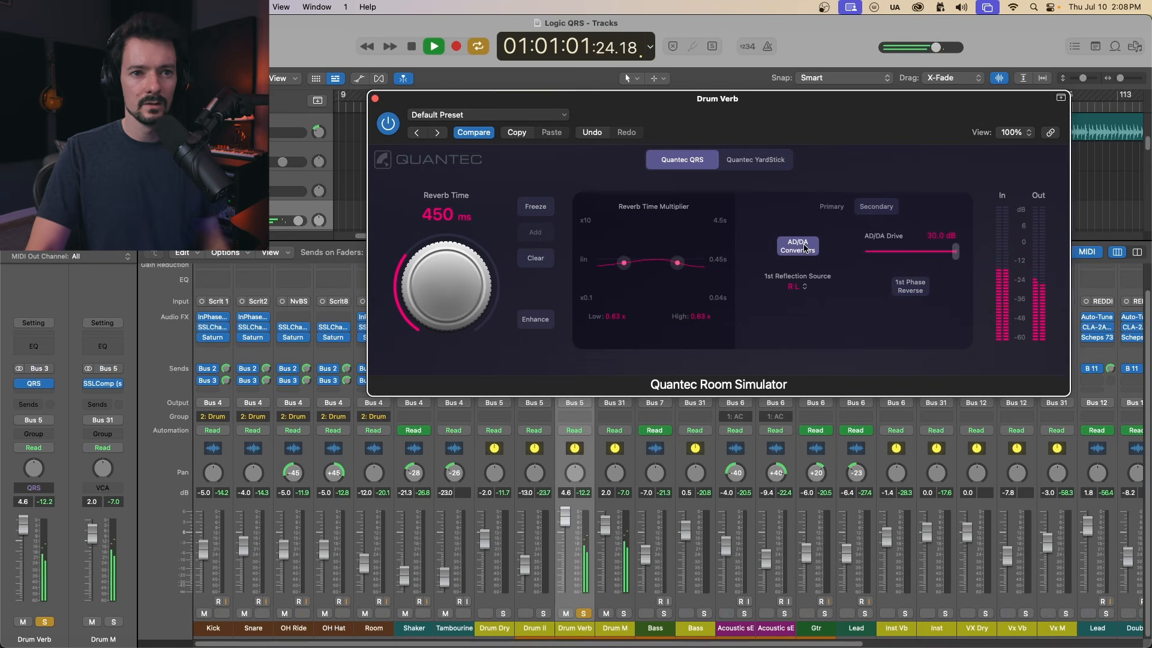
pyautogui.press('space')
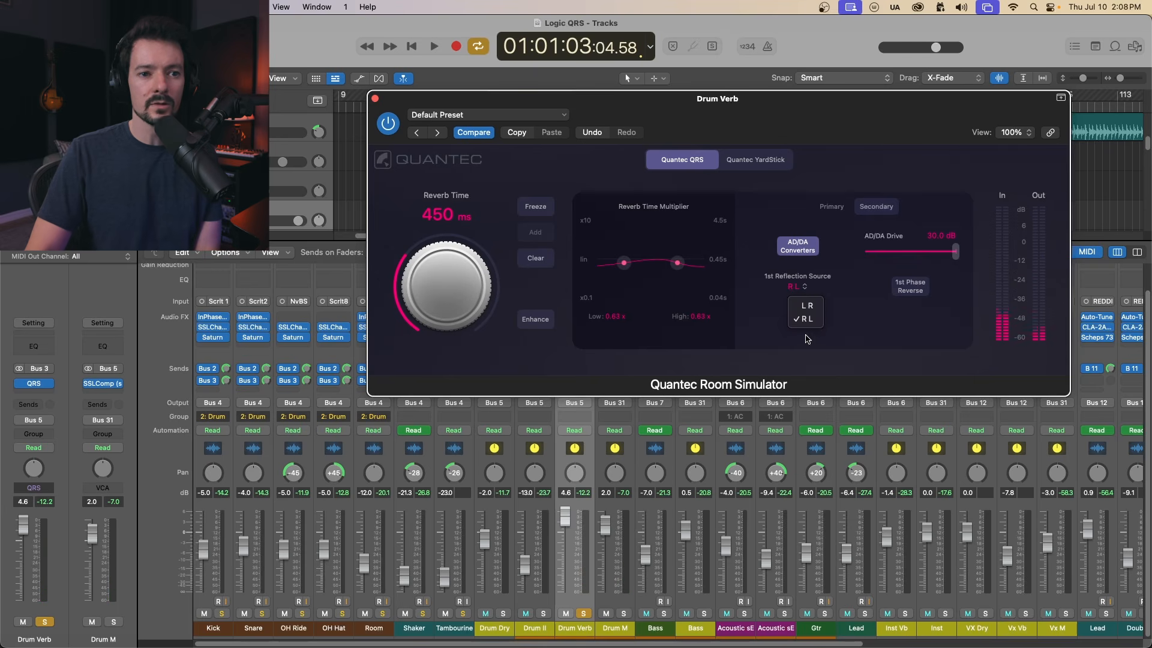
pyautogui.click(878, 312)
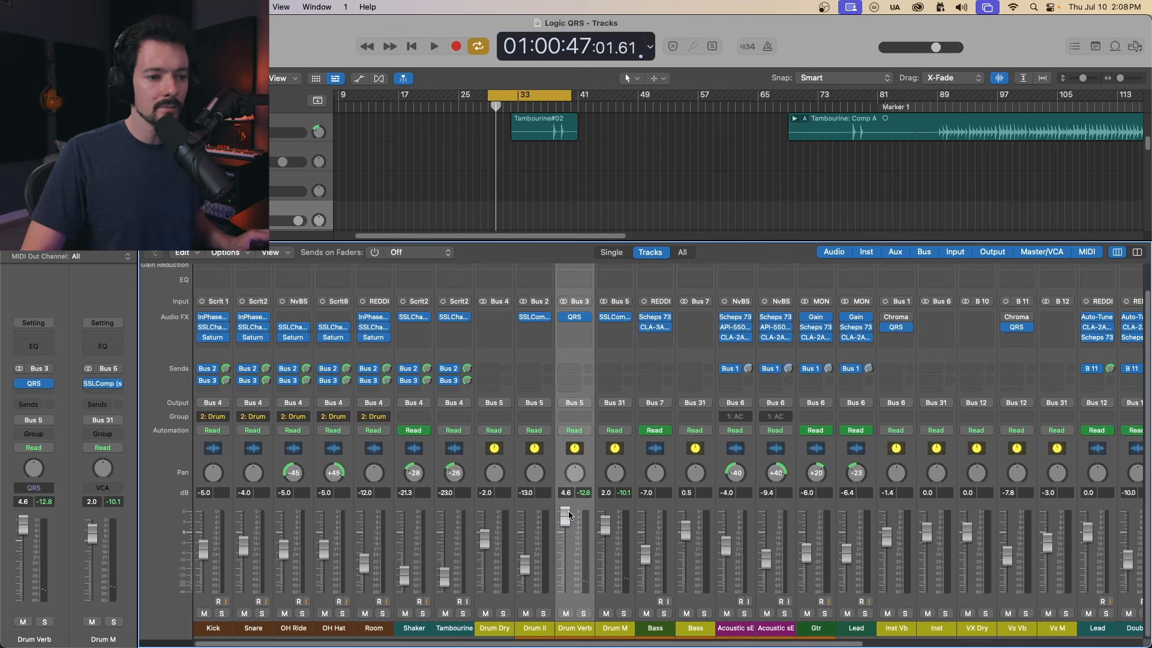
# Step: Compare the full mix with Drum Verb muted and unmuted at 0.9 dB, and settle its fader at -2.0 dB
pyautogui.moveTo(569, 515); pyautogui.dragTo(568, 531)
pyautogui.press('space')
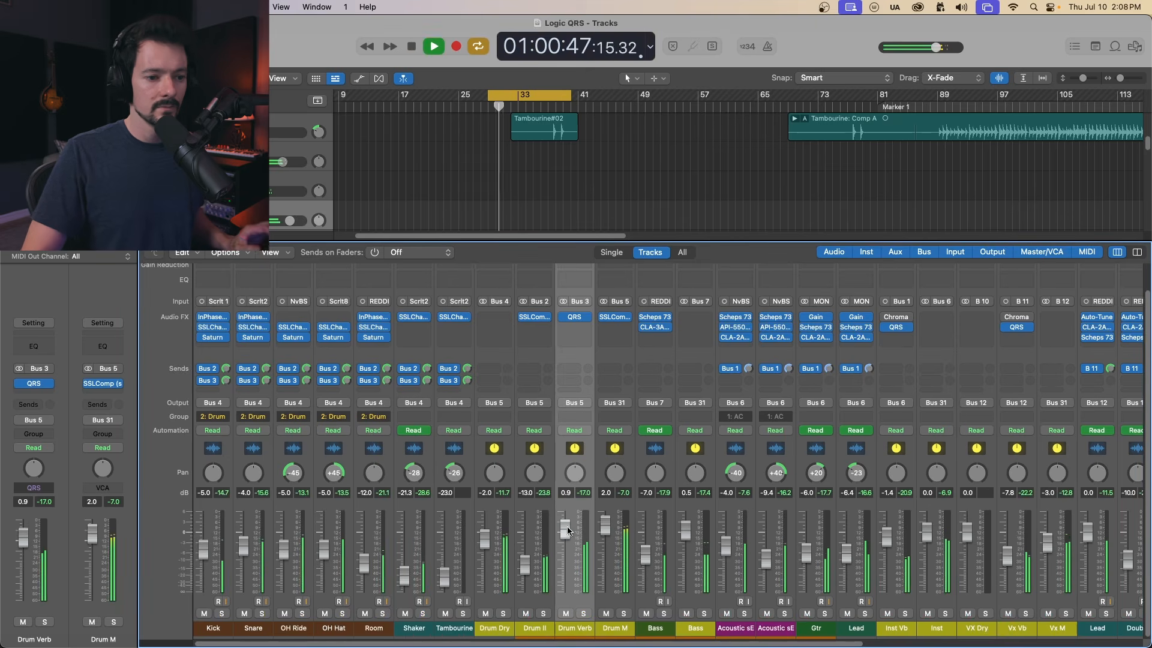
pyautogui.click(566, 614)
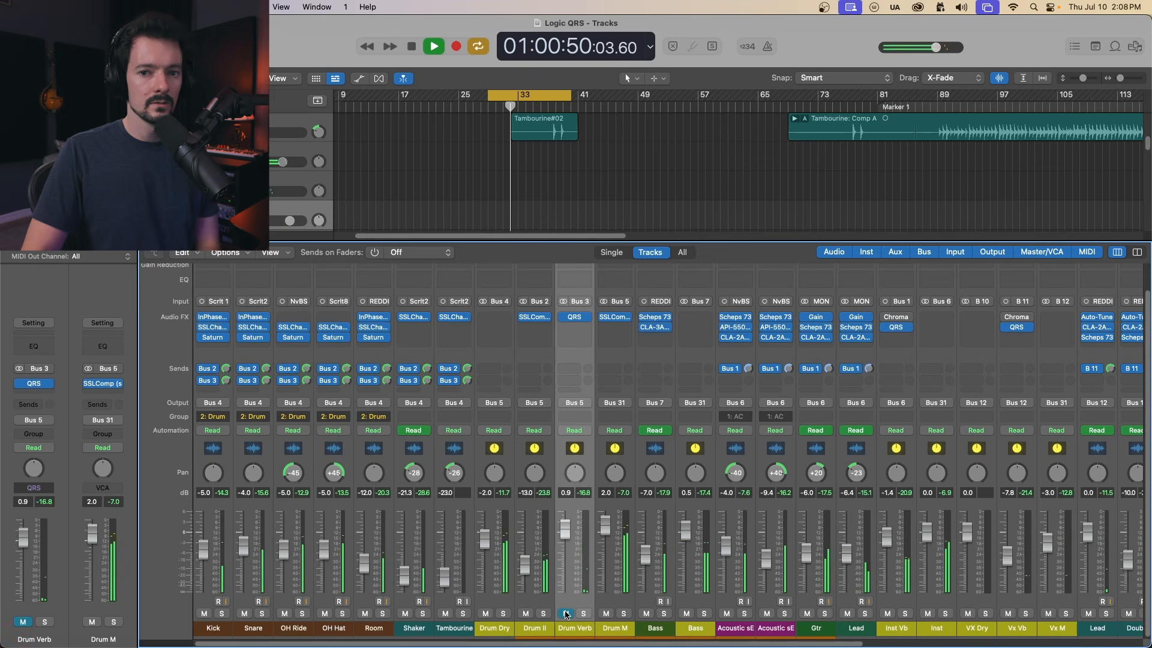
pyautogui.click(566, 614)
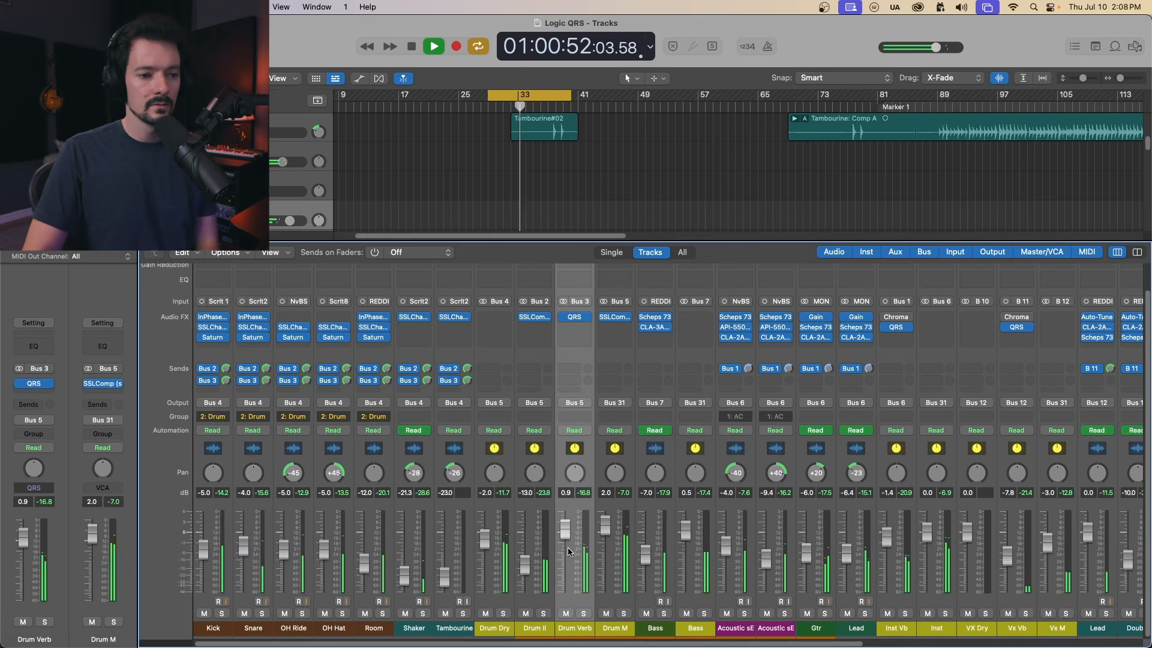
pyautogui.moveTo(567, 534); pyautogui.dragTo(567, 543)
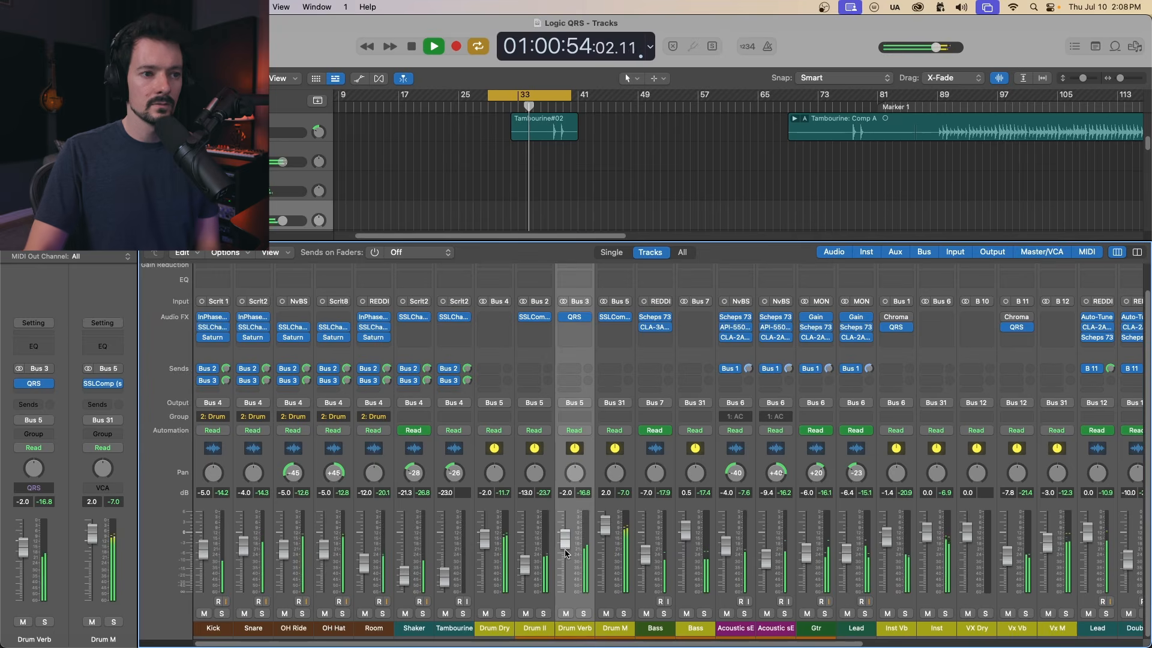
# Step: Review the Drum Verb reverb's primary settings during playback, close the plug-in, and stop playback
pyautogui.click(574, 317)
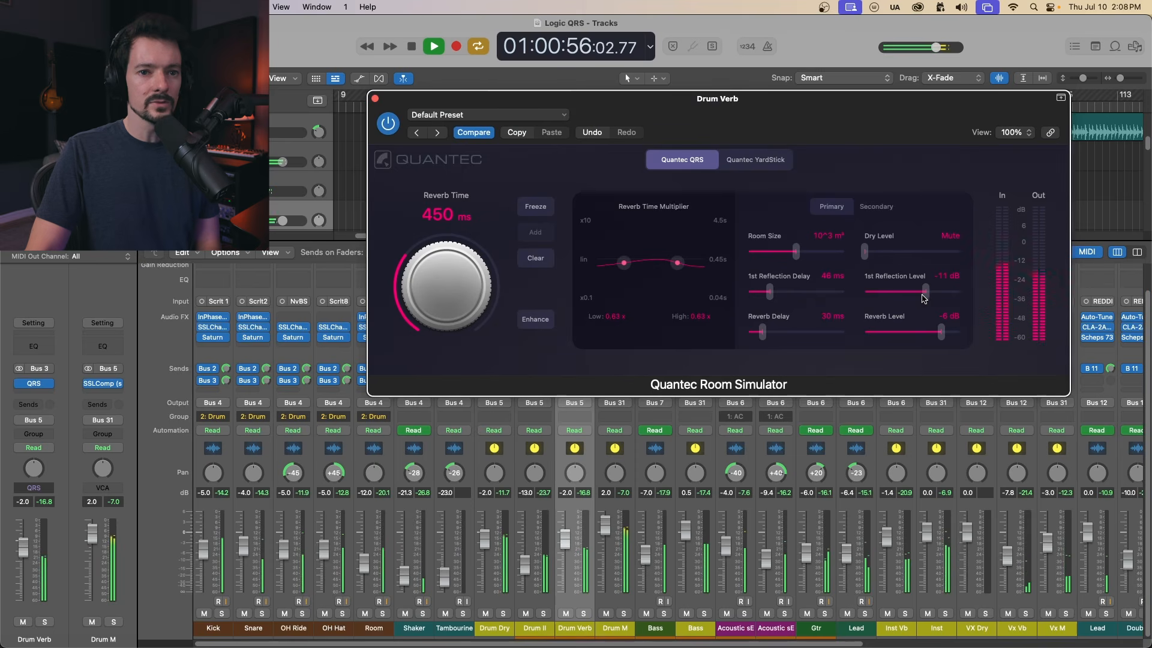
pyautogui.click(375, 98)
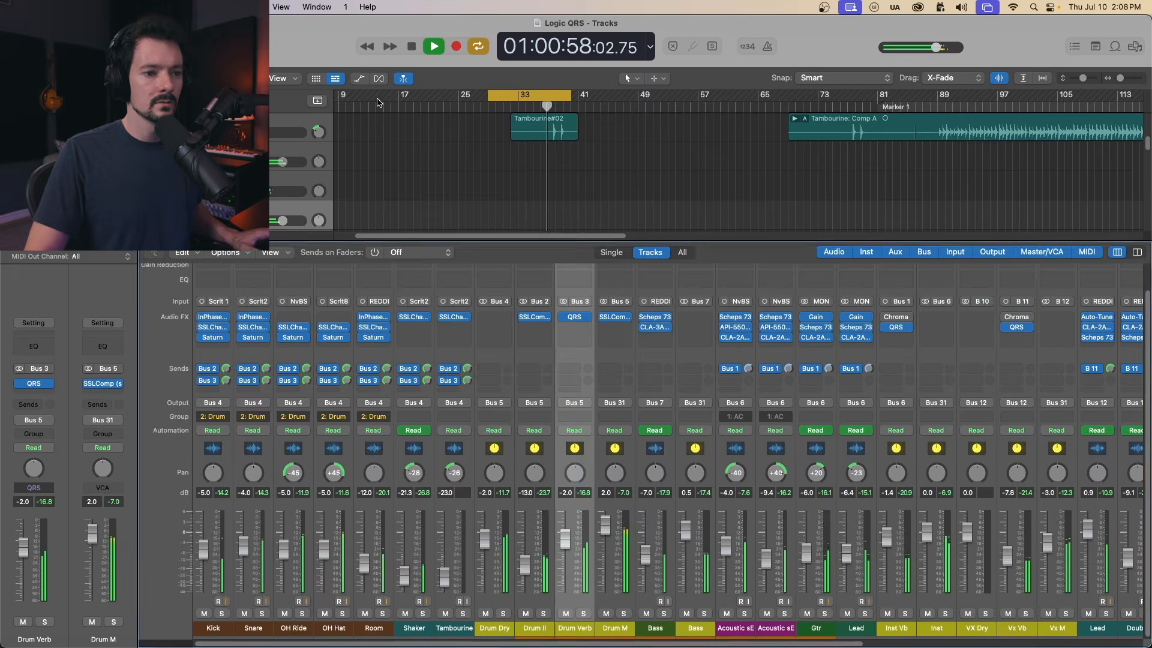
pyautogui.scroll(1, 687, 172)
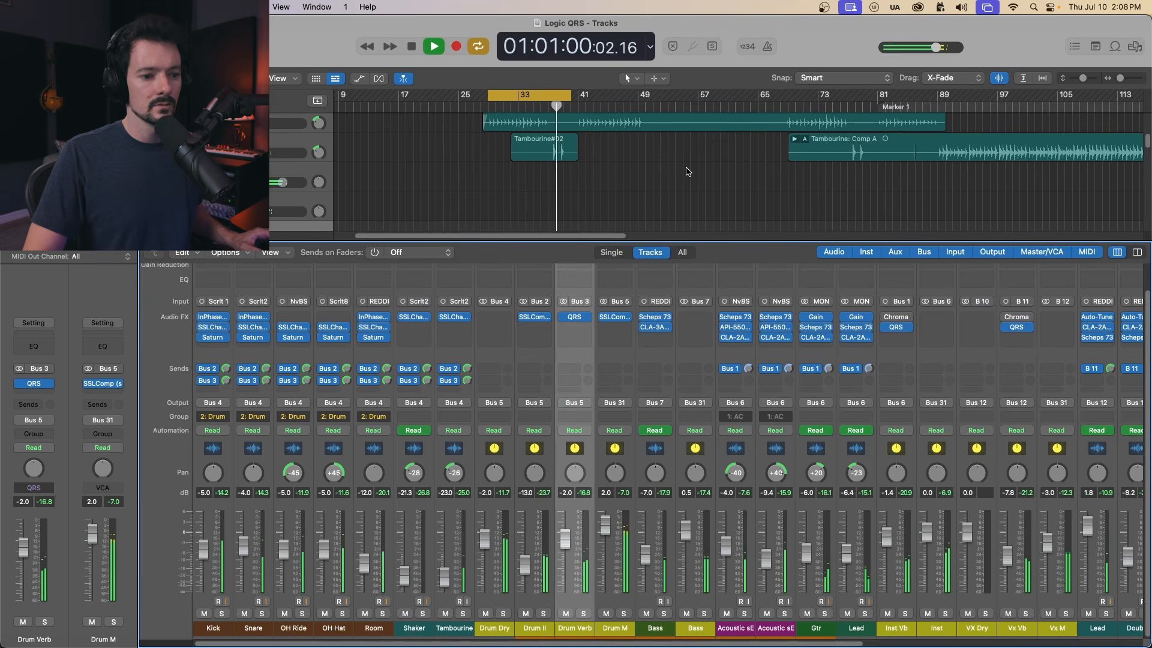
pyautogui.press('space')
# Step: Solo the two acoustic guitar, Gtr, Lead, Inst Vb and Inst channels for playback, and take Inst Vb out of solo
pyautogui.hscroll(2, 659, 373)
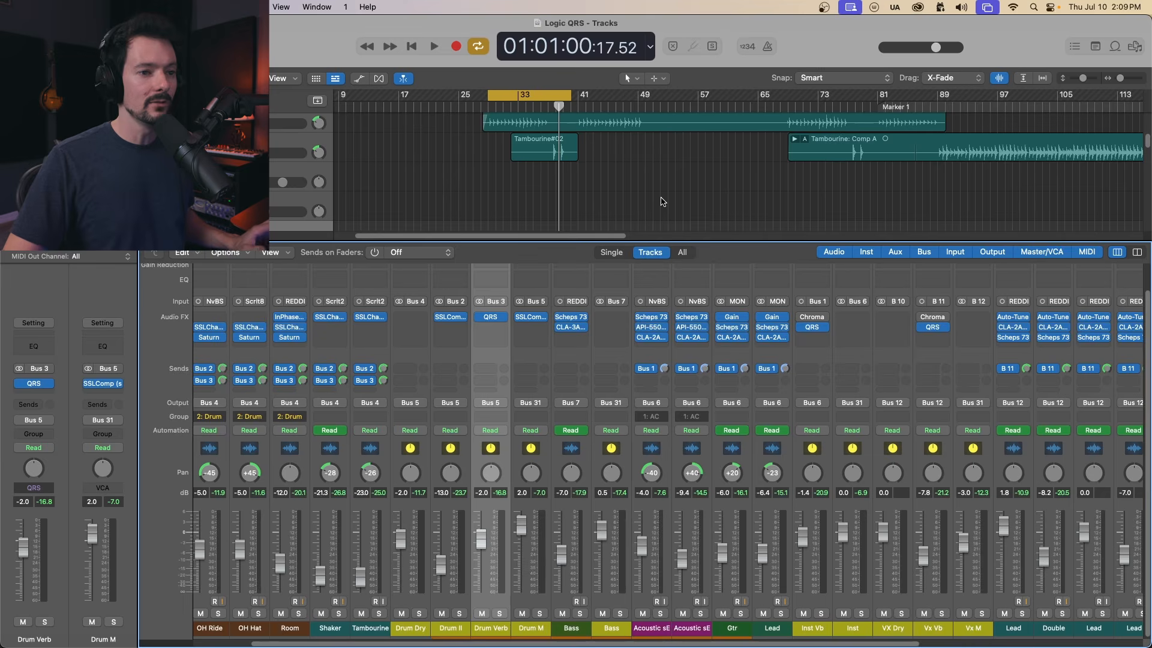
pyautogui.hscroll(5, 508, 591)
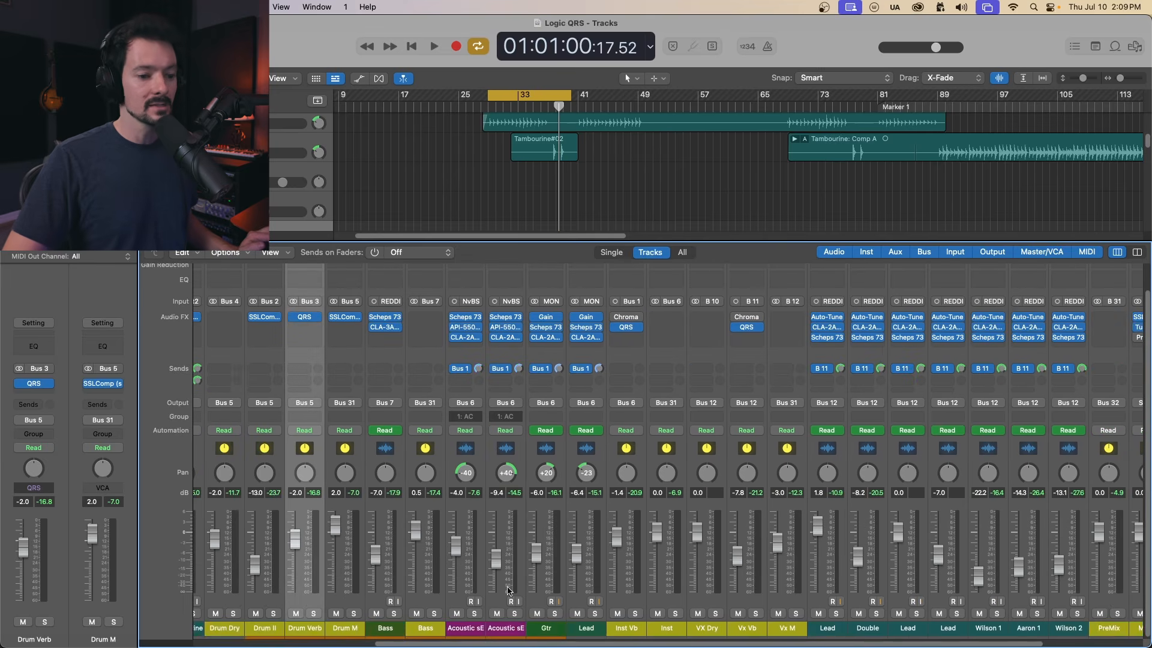
pyautogui.moveTo(477, 617); pyautogui.dragTo(613, 618)
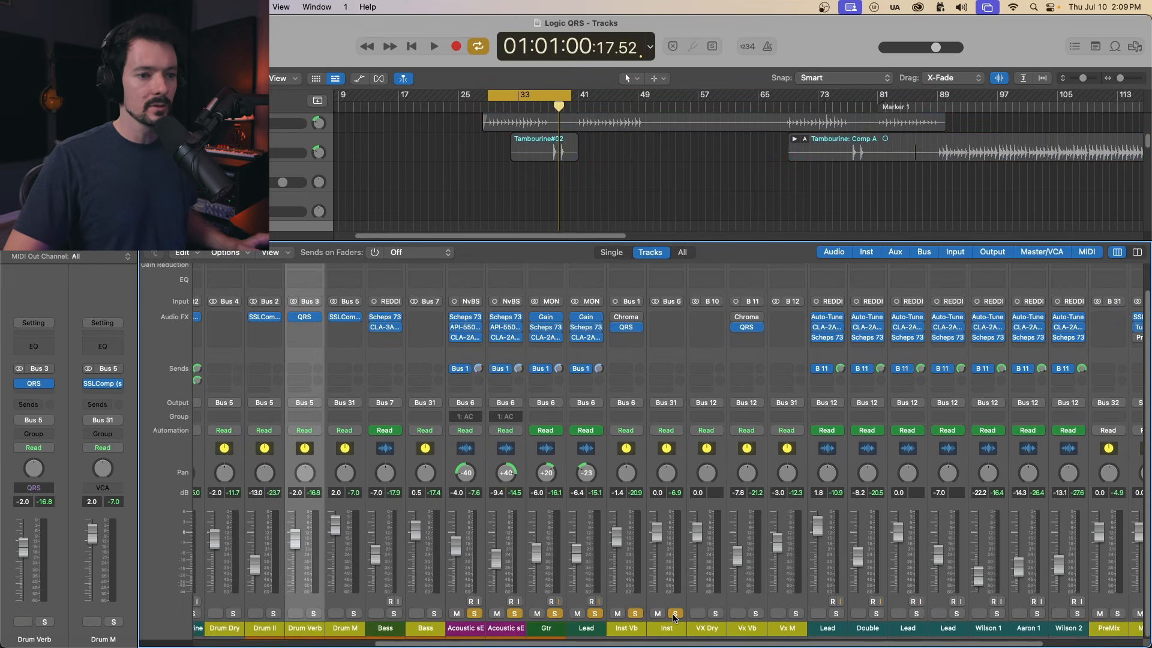
pyautogui.press('space')
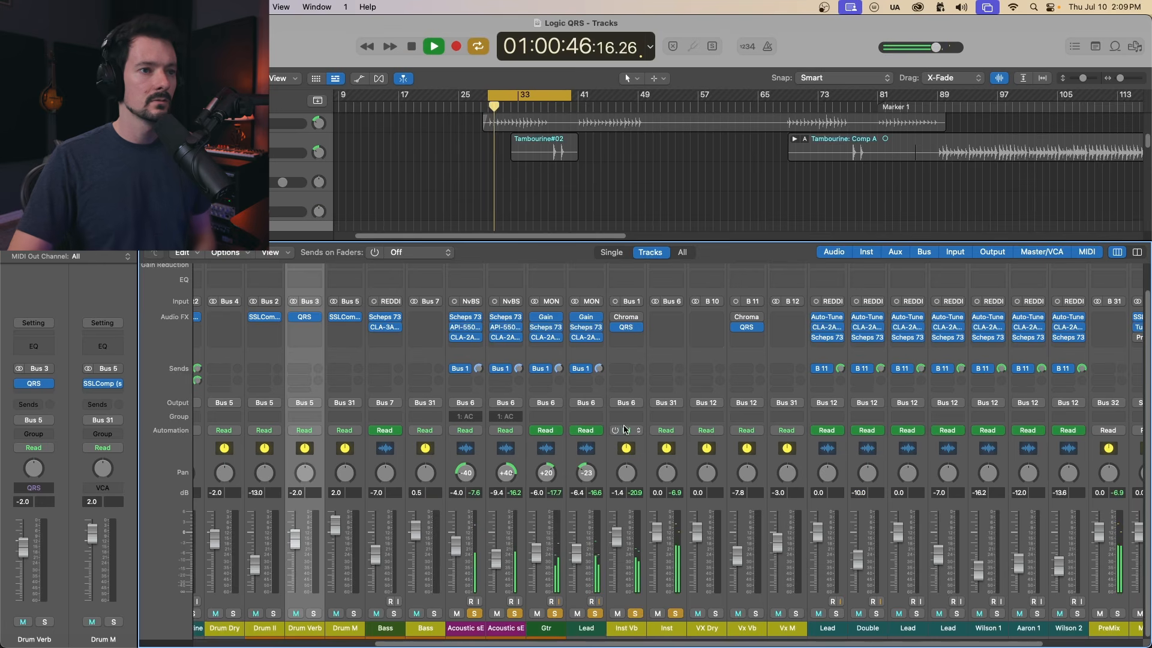
pyautogui.scroll(-2, 596, 136)
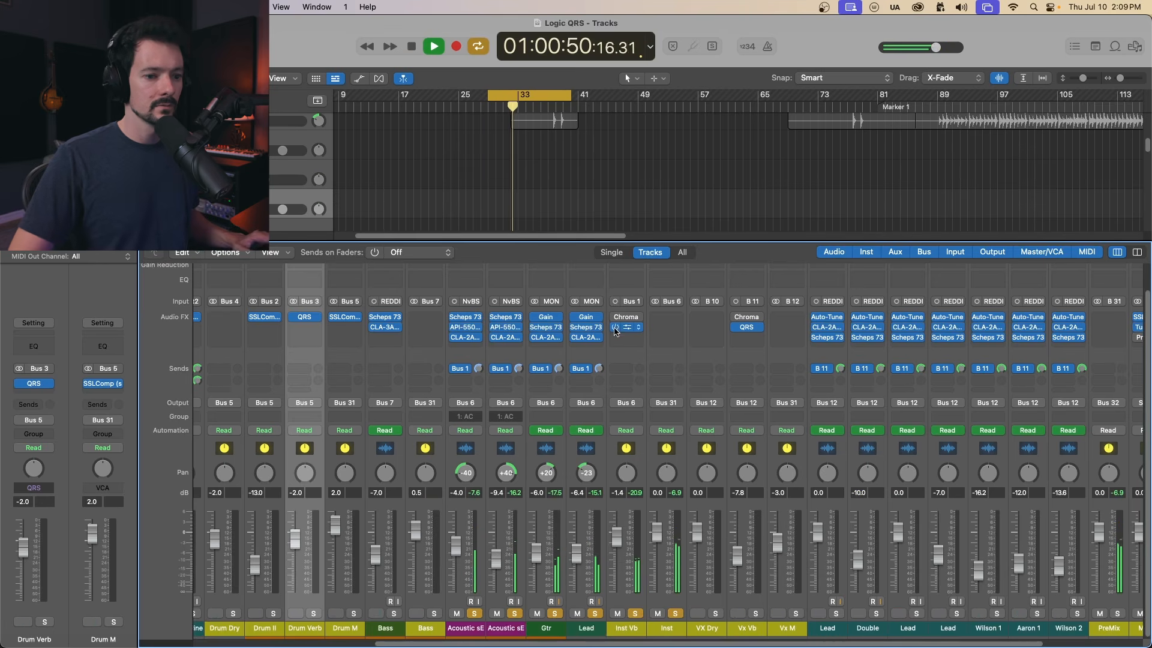
pyautogui.click(635, 613)
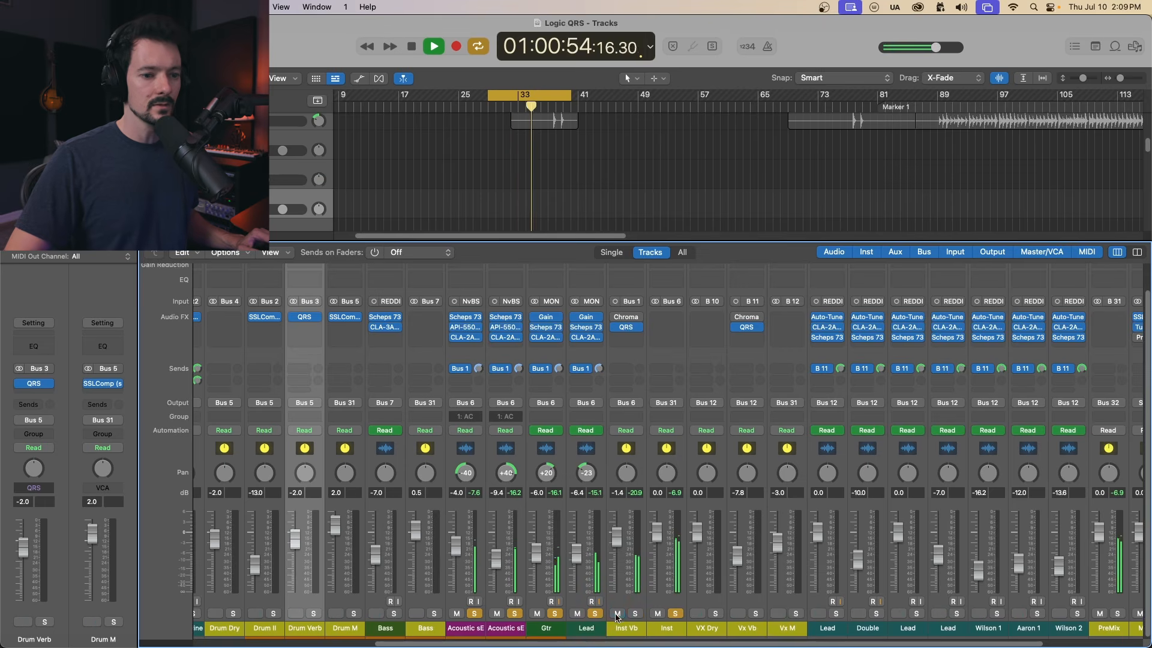
# Step: Open the QRS reverb on the Inst Vb channel, stop playback, and set its Low crossover to 63.0 Hz
pyautogui.click(626, 328)
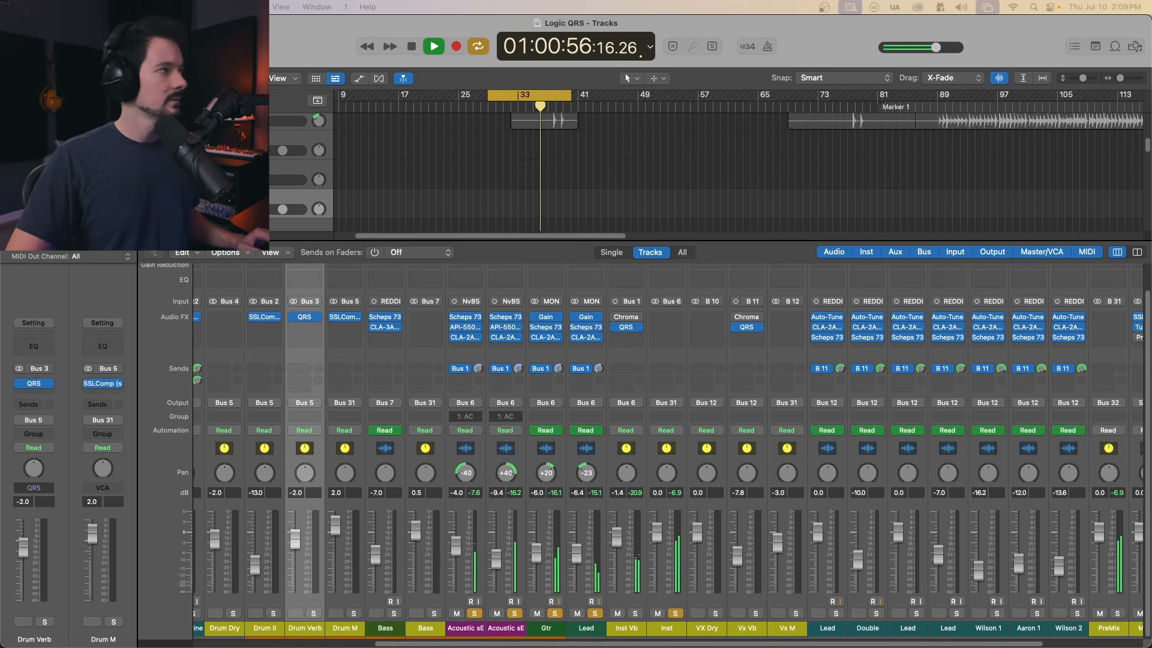
pyautogui.press('space')
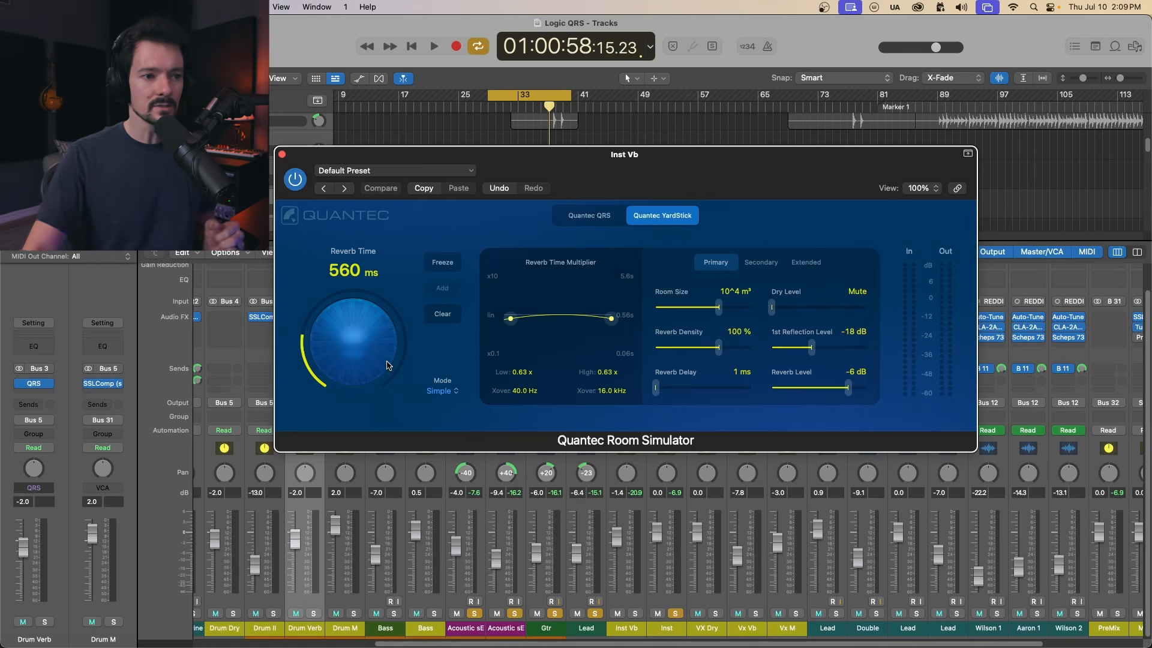
pyautogui.moveTo(511, 318); pyautogui.dragTo(519, 316)
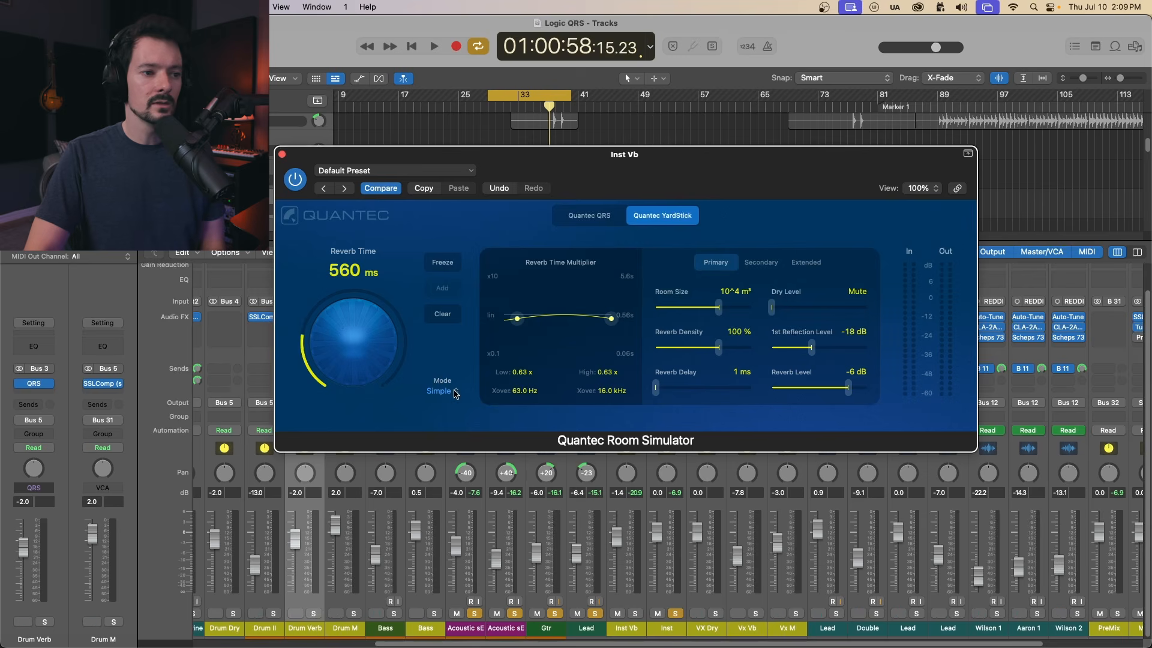
# Step: Take both acoustic guitar, Gtr and Lead channels out of solo during playback and raise the Inst Vb fader to 4.5 dB
pyautogui.click(455, 393)
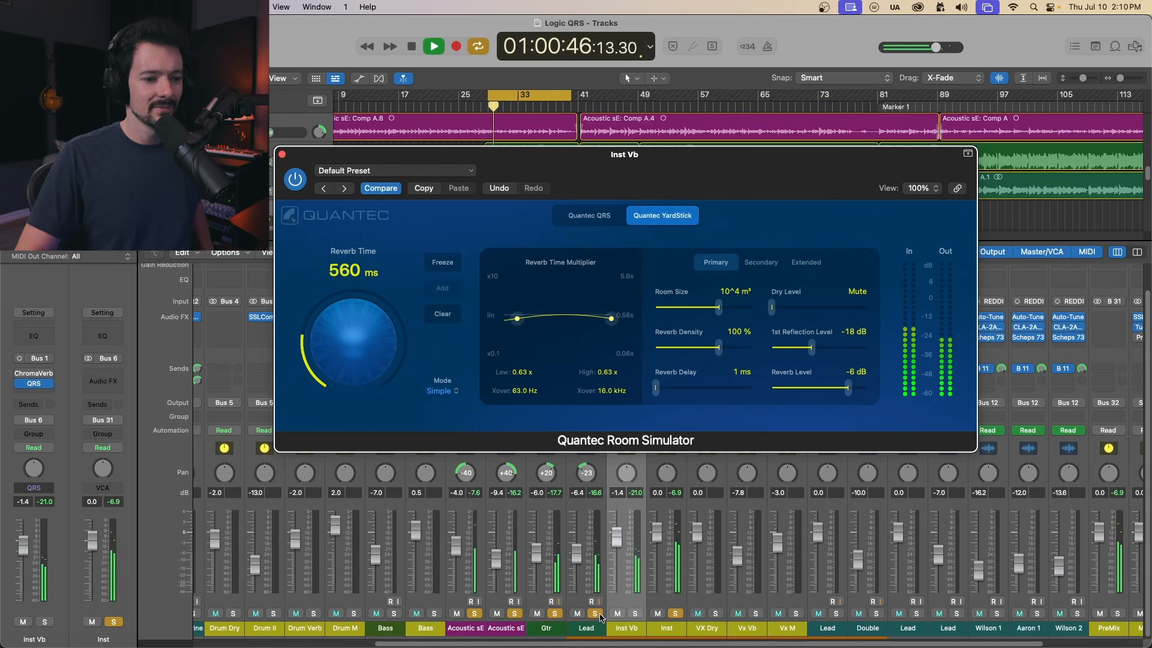
pyautogui.moveTo(597, 614); pyautogui.dragTo(473, 614)
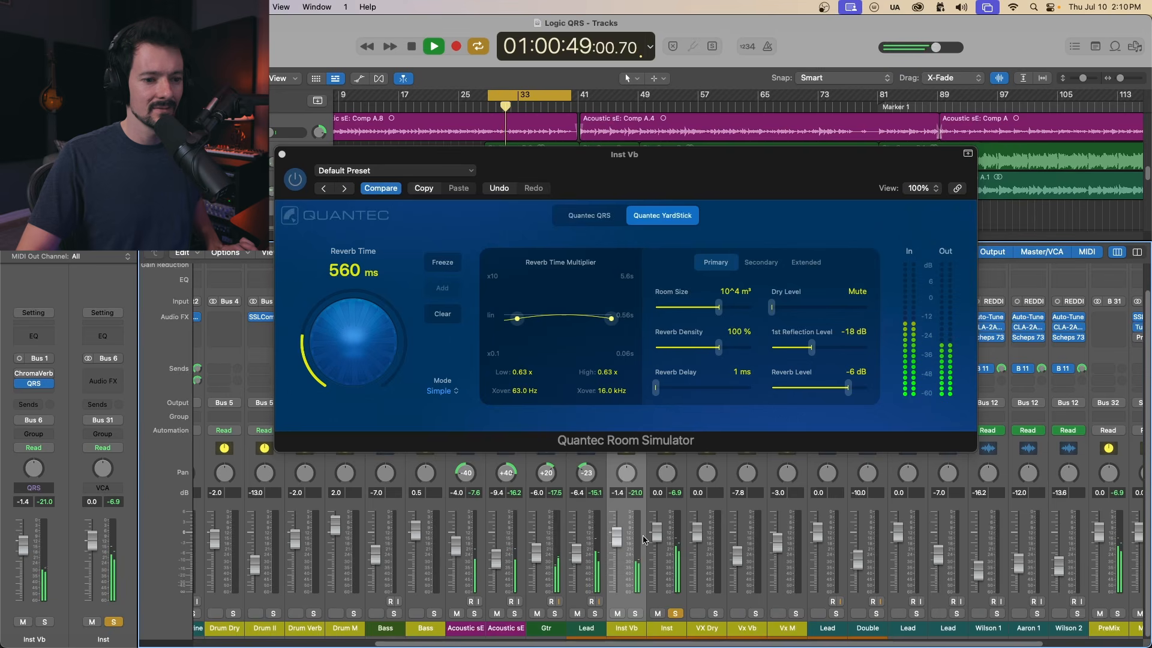
pyautogui.moveTo(612, 533); pyautogui.dragTo(615, 516)
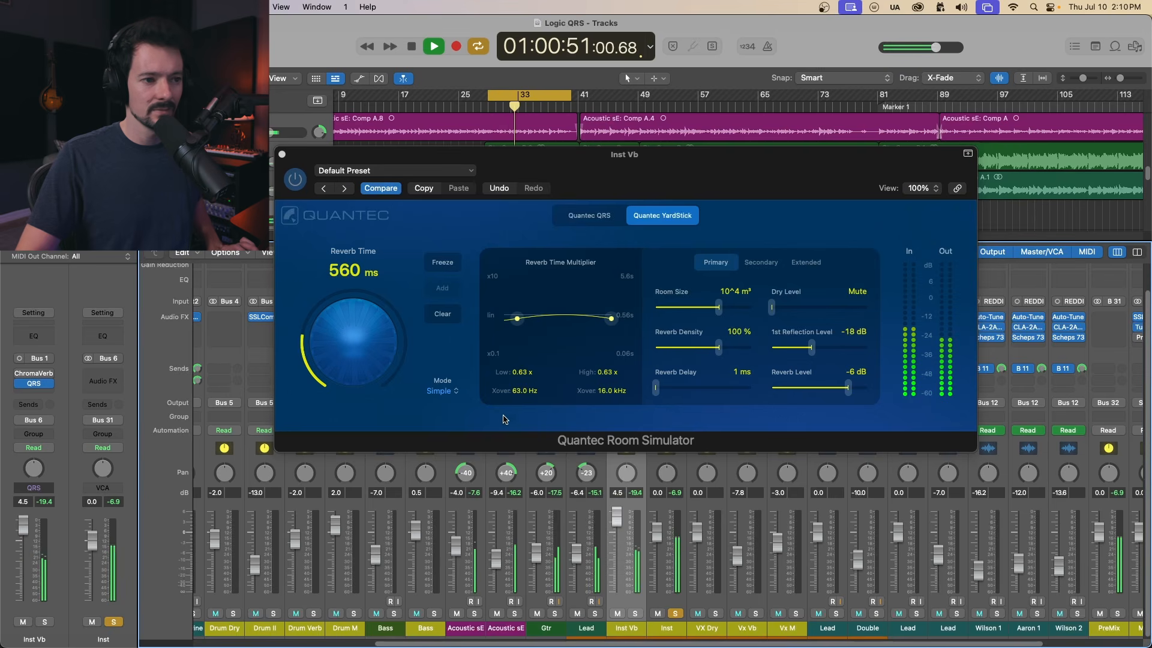
# Step: Audition the Medium and Complex modes on the Inst Vb reverb, leave it on Complex, and stop playback
pyautogui.click(437, 392)
pyautogui.click(453, 420)
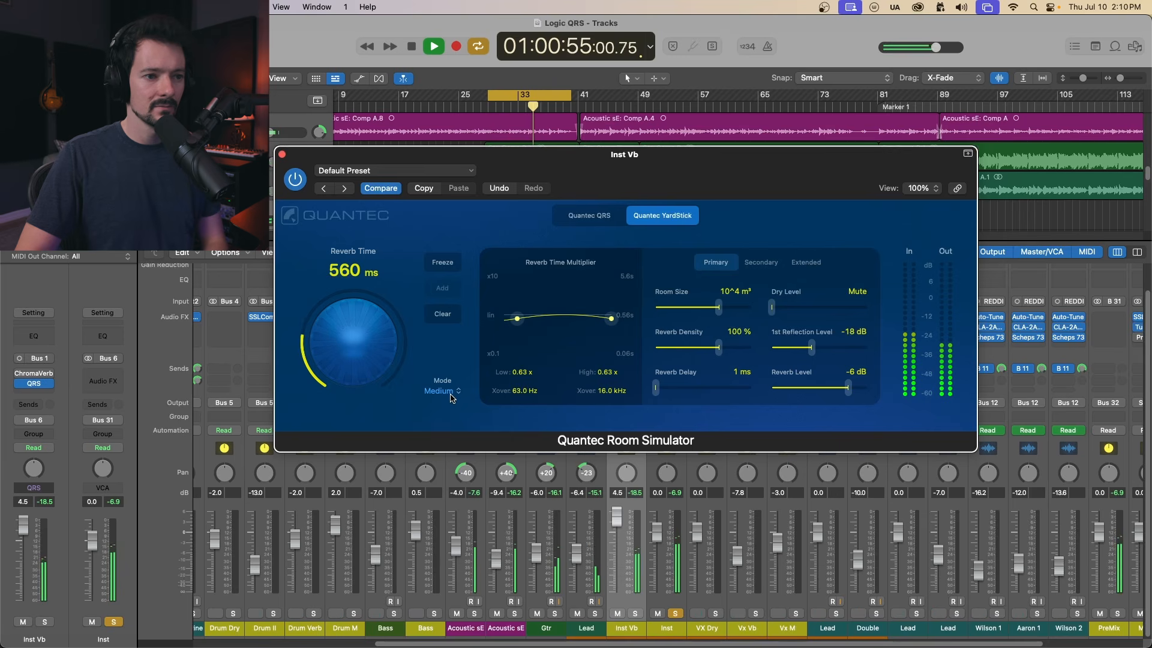
pyautogui.click(446, 391)
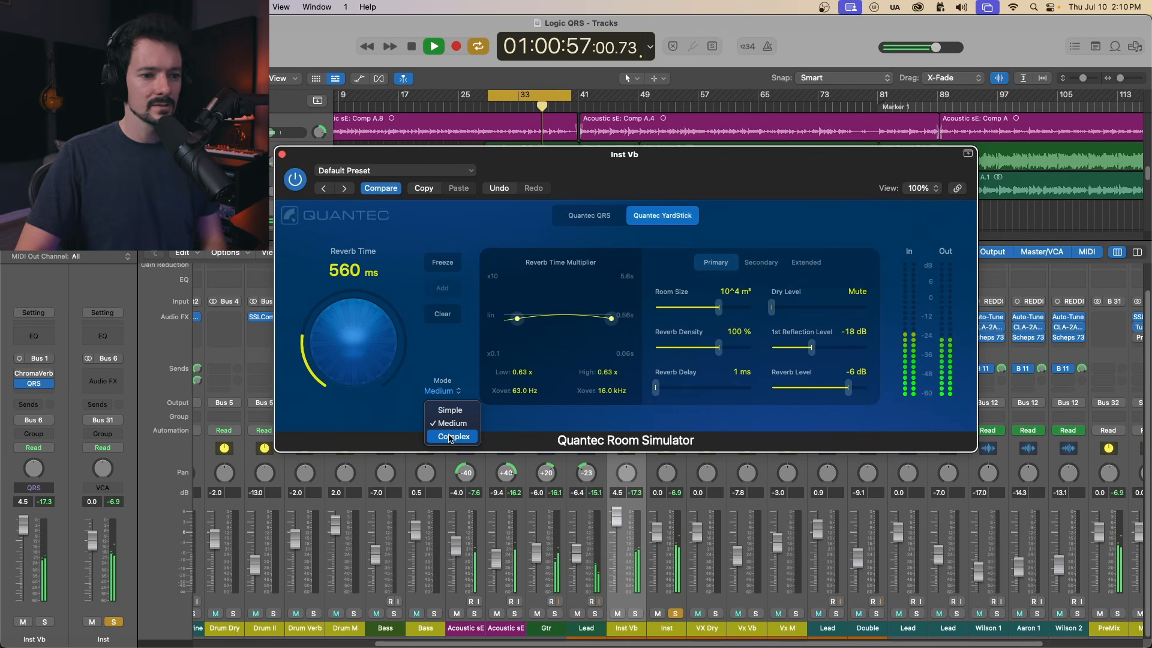
pyautogui.click(451, 438)
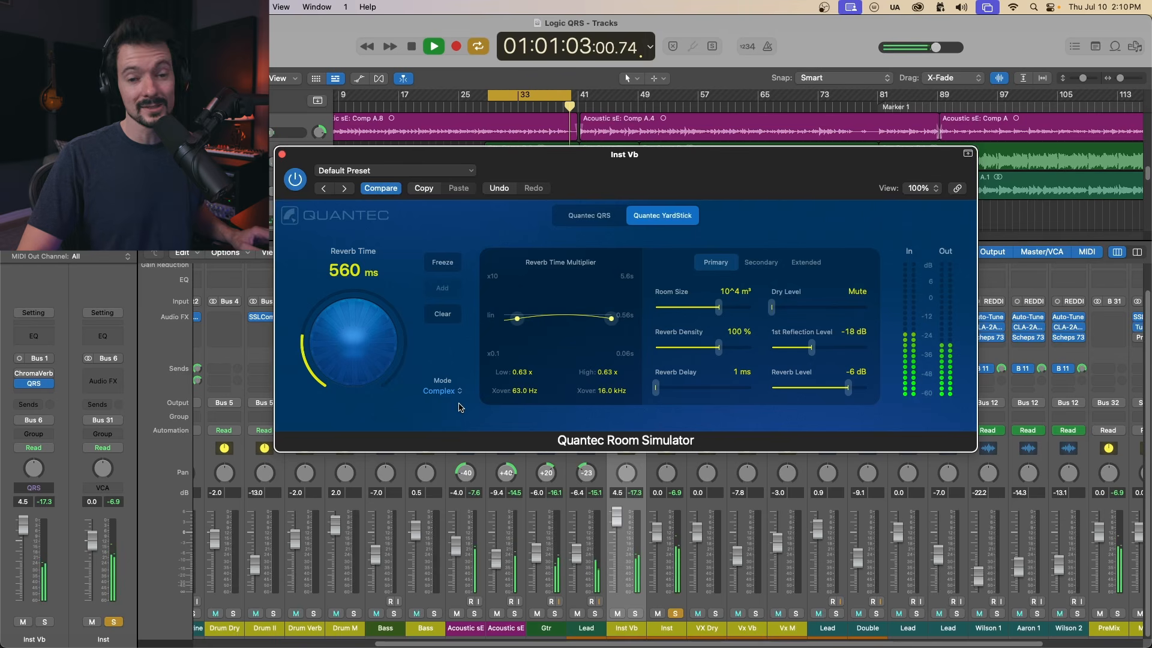
pyautogui.press('space')
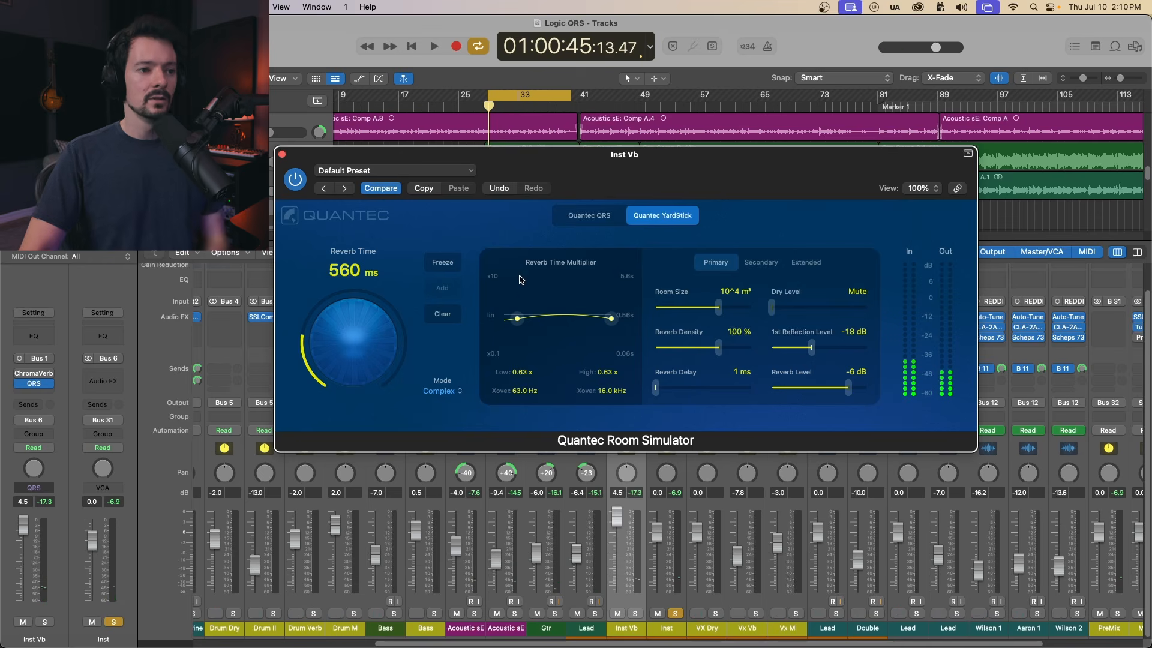
# Step: Set the Inst Vb reverb's Low crossover to 40.0 Hz and audition its Reverb Density control during playback
pyautogui.moveTo(518, 318)
pyautogui.mouseDown()
pyautogui.moveTo(510, 290)
pyautogui.moveTo(513, 325)
pyautogui.mouseUp()
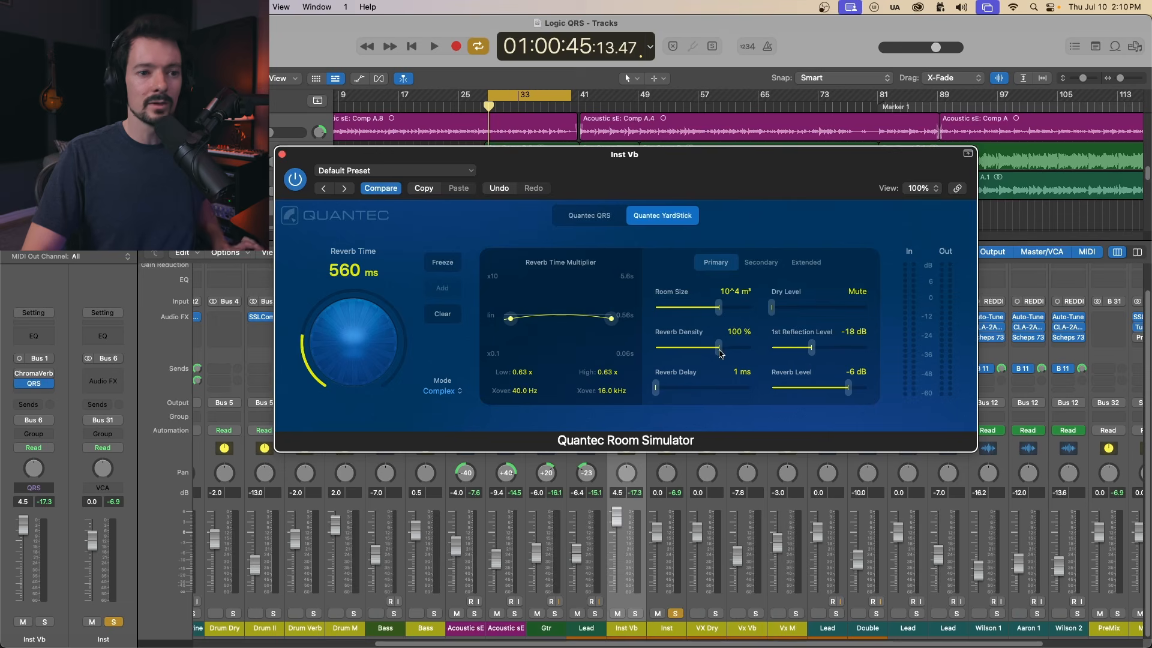
pyautogui.press('space')
pyautogui.moveTo(719, 349)
pyautogui.mouseDown()
pyautogui.moveTo(662, 354)
pyautogui.moveTo(743, 354)
pyautogui.moveTo(722, 355)
pyautogui.mouseUp()
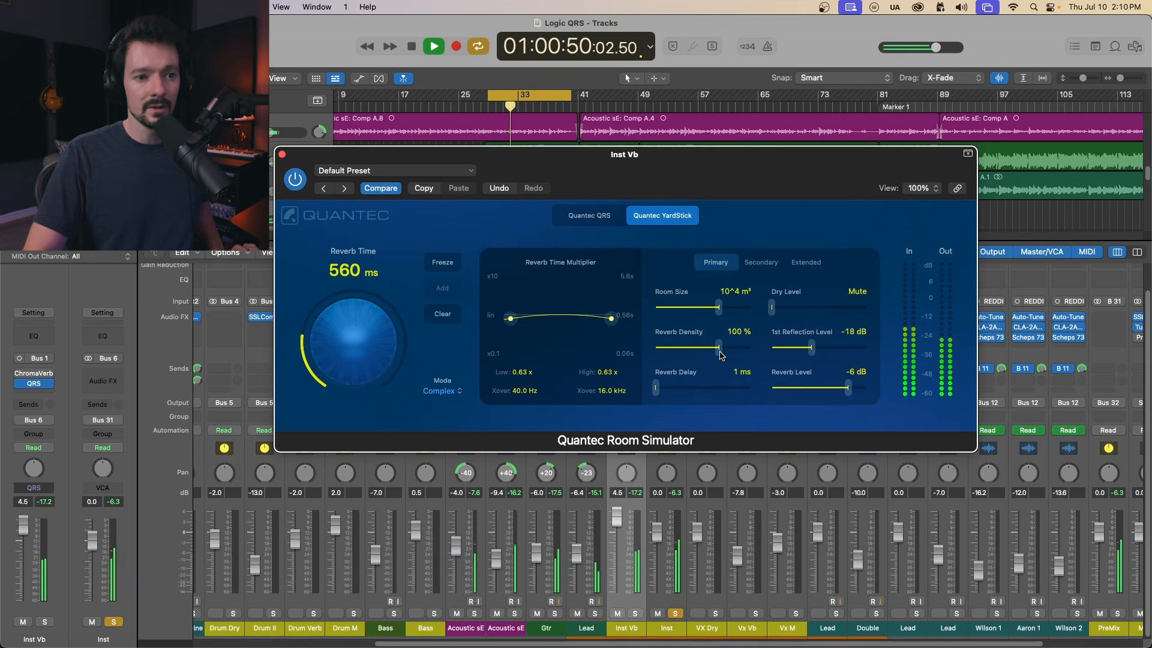
pyautogui.press('space')
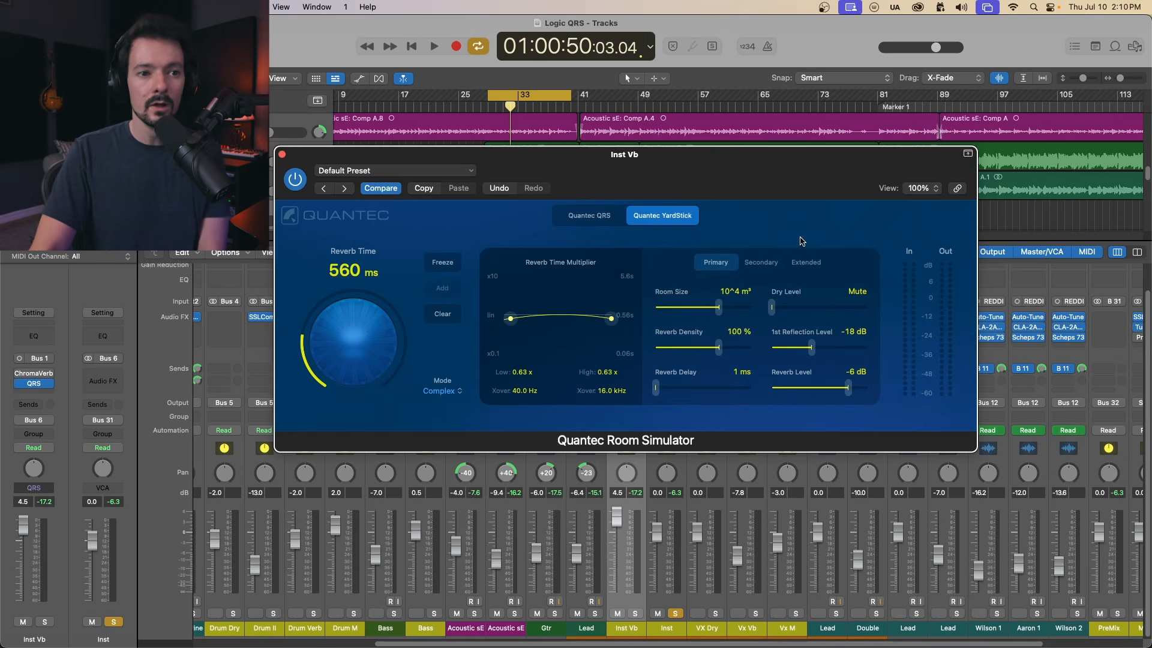
# Step: Show the Inst Vb reverb's secondary parameters and audition the 1st Reflection Spread during playback
pyautogui.click(761, 262)
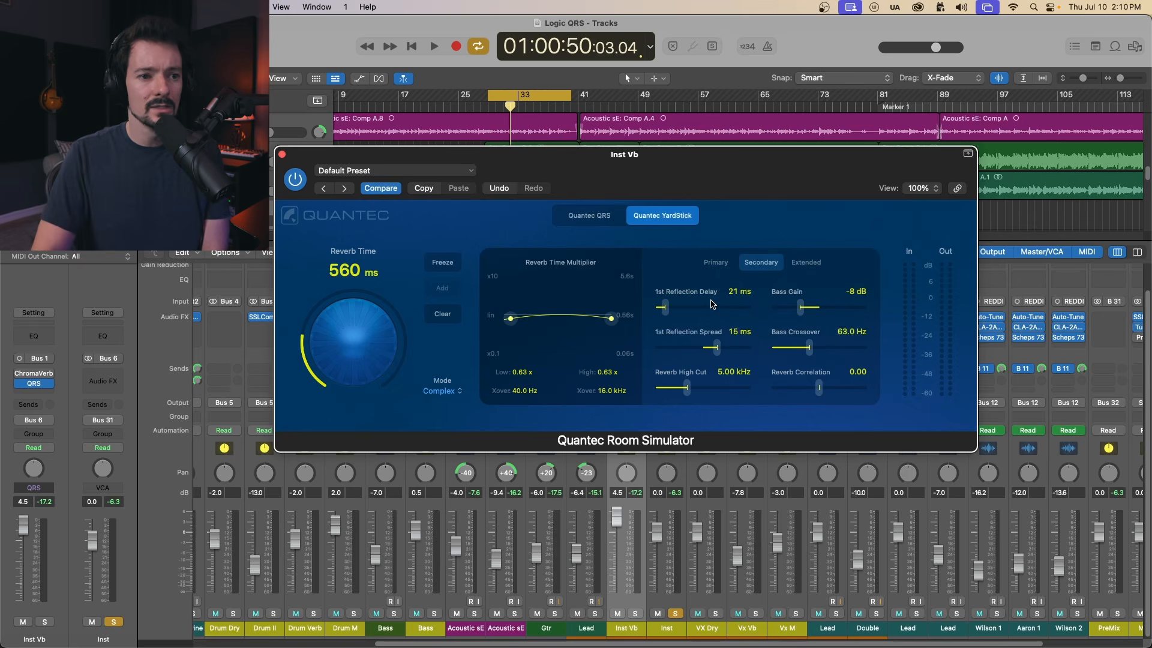
pyautogui.press('space')
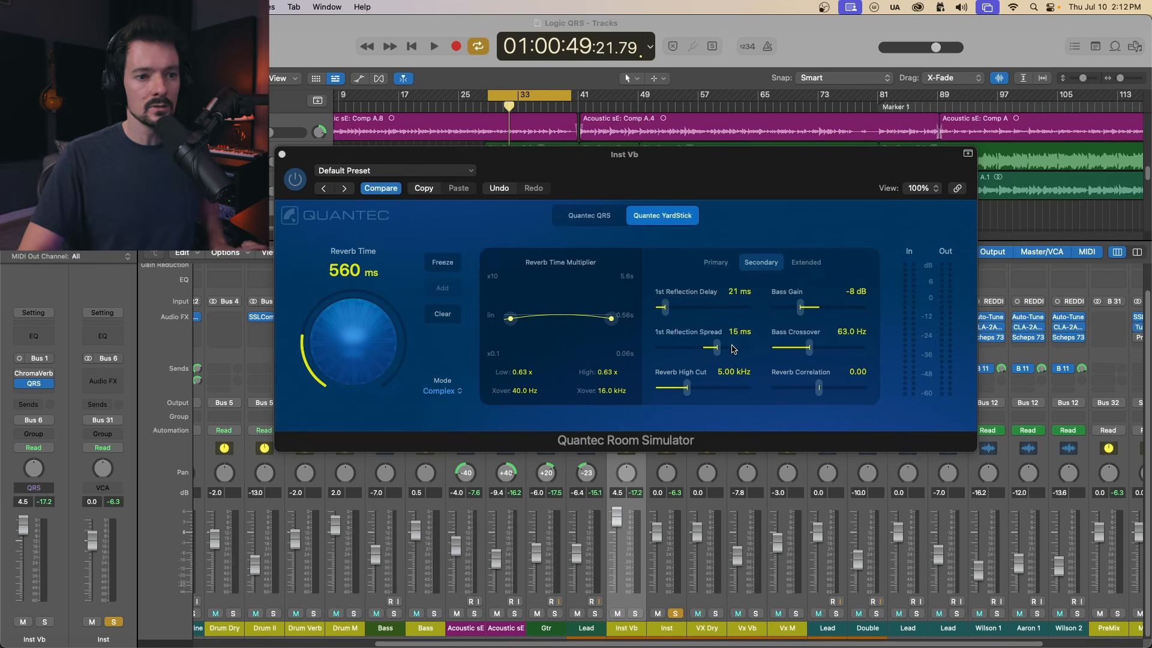
pyautogui.press('space')
pyautogui.moveTo(716, 351)
pyautogui.mouseDown()
pyautogui.moveTo(738, 354)
pyautogui.moveTo(713, 353)
pyautogui.mouseUp()
pyautogui.press('space')
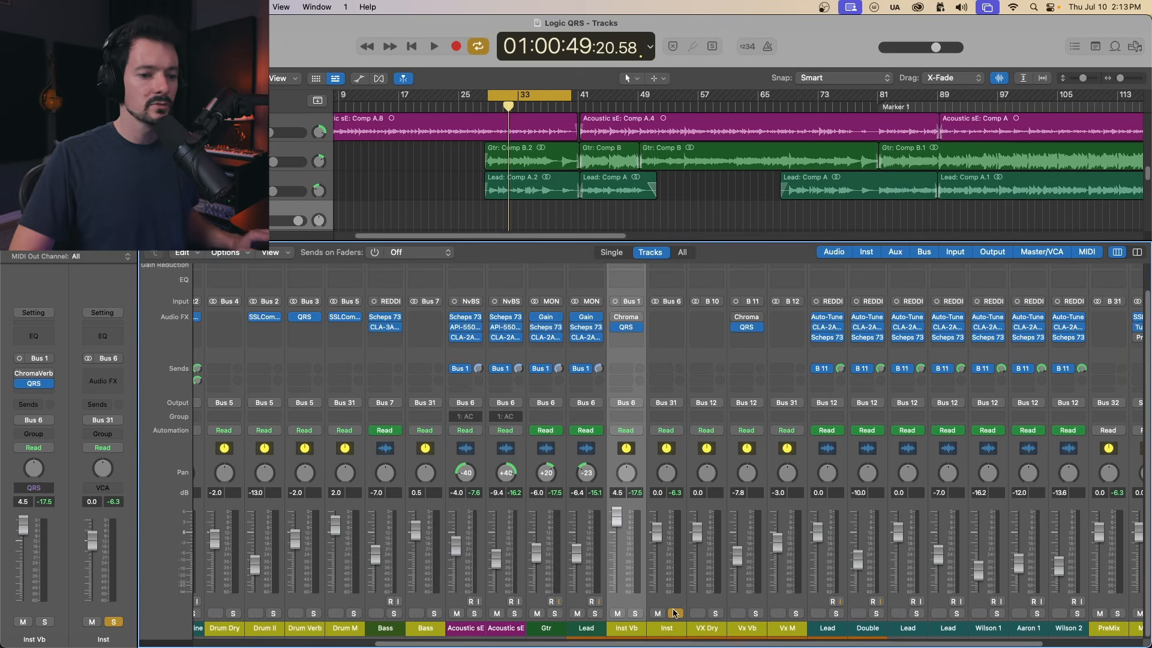
# Step: Take the Inst channel out of solo, lower the Inst Vb fader to 0.1 dB, and play the mix with Inst Vb muted and unmuted
pyautogui.click(675, 614)
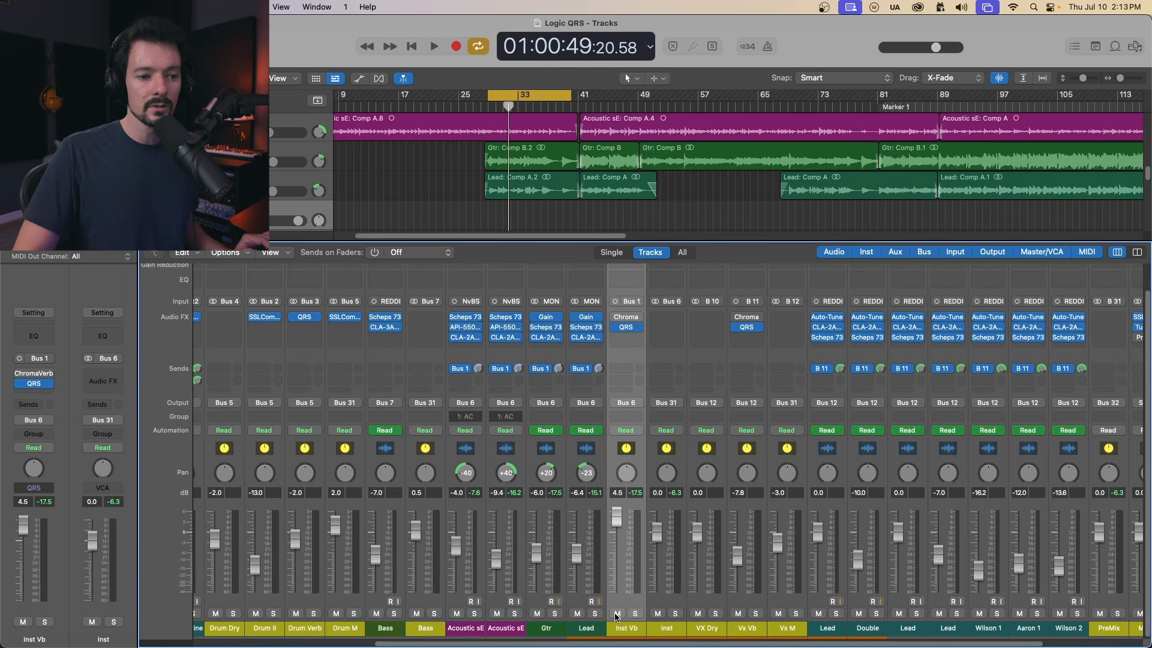
pyautogui.moveTo(618, 526); pyautogui.dragTo(618, 542)
pyautogui.press('space')
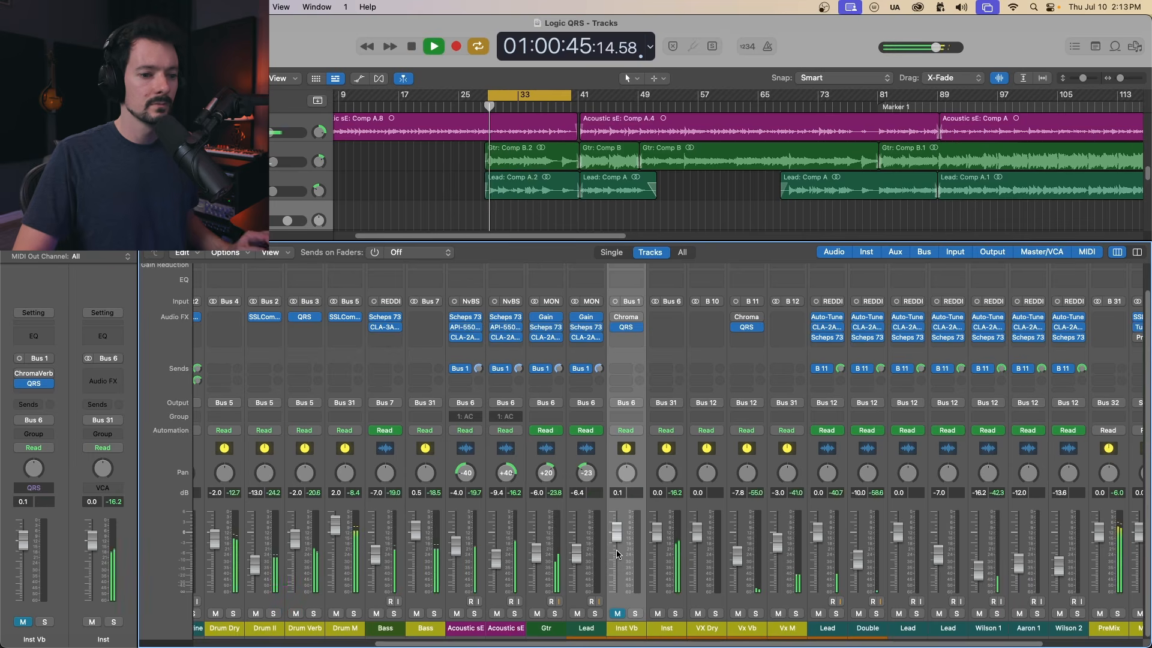
pyautogui.click(618, 614)
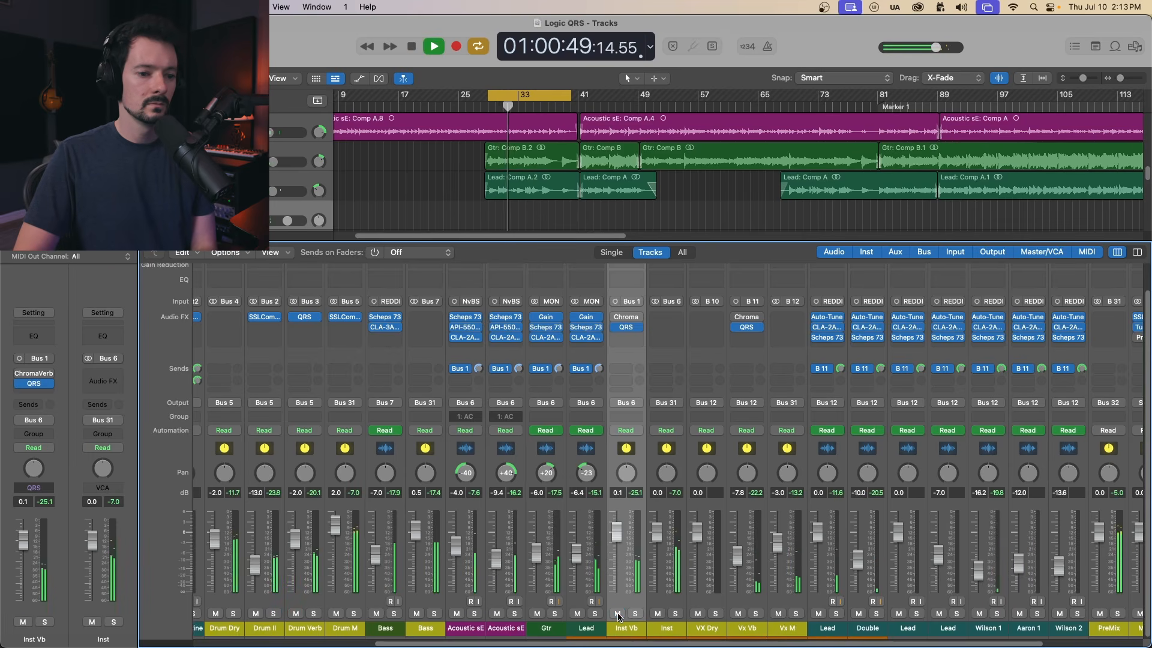
# Step: Try the Inst Vb fader at 6.0 dB, settle it at 4.0 dB, compare the mix with the channel muted and unmuted, and stop playback
pyautogui.moveTo(618, 542); pyautogui.dragTo(616, 515)
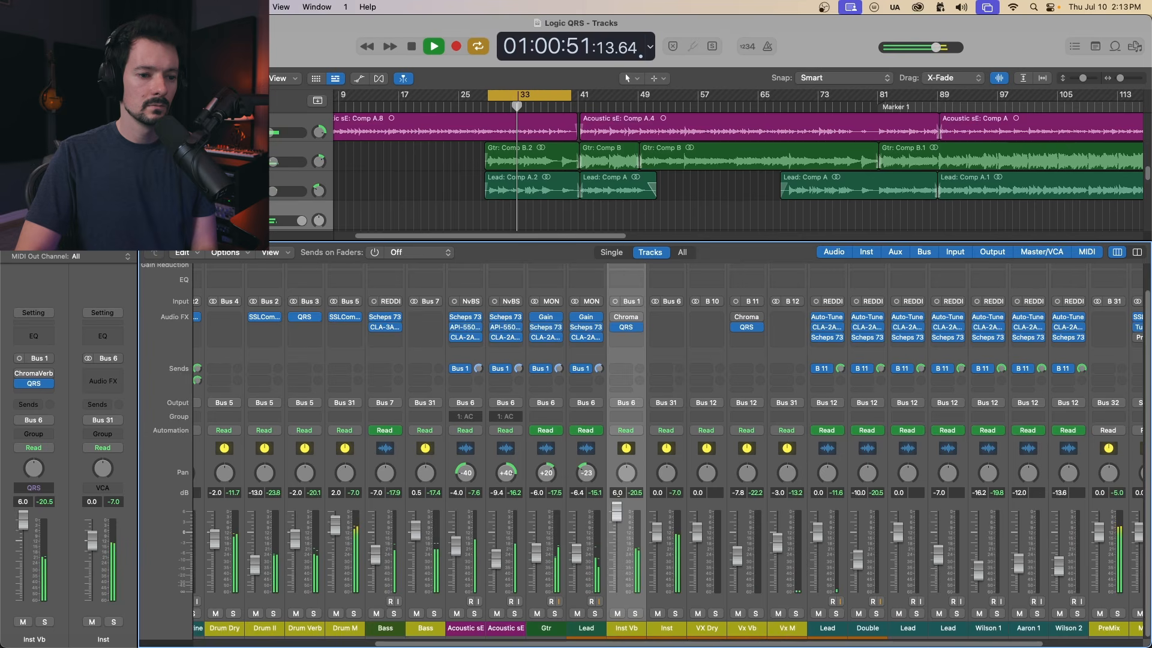
pyautogui.click(618, 613)
pyautogui.click(618, 613)
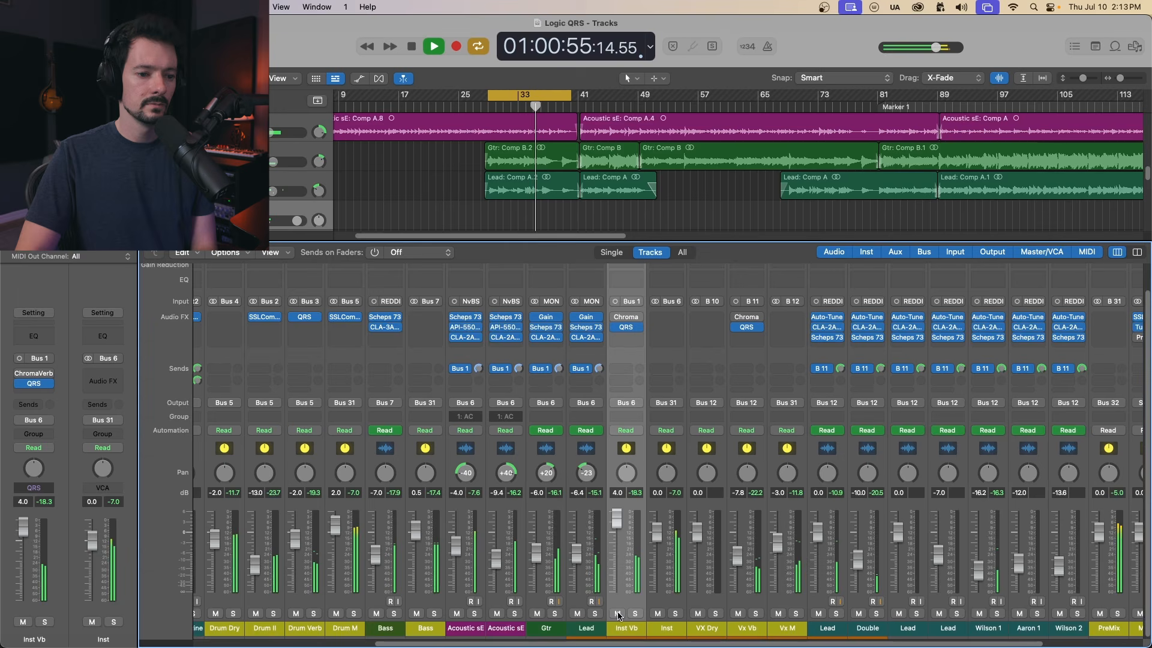
pyautogui.press('space')
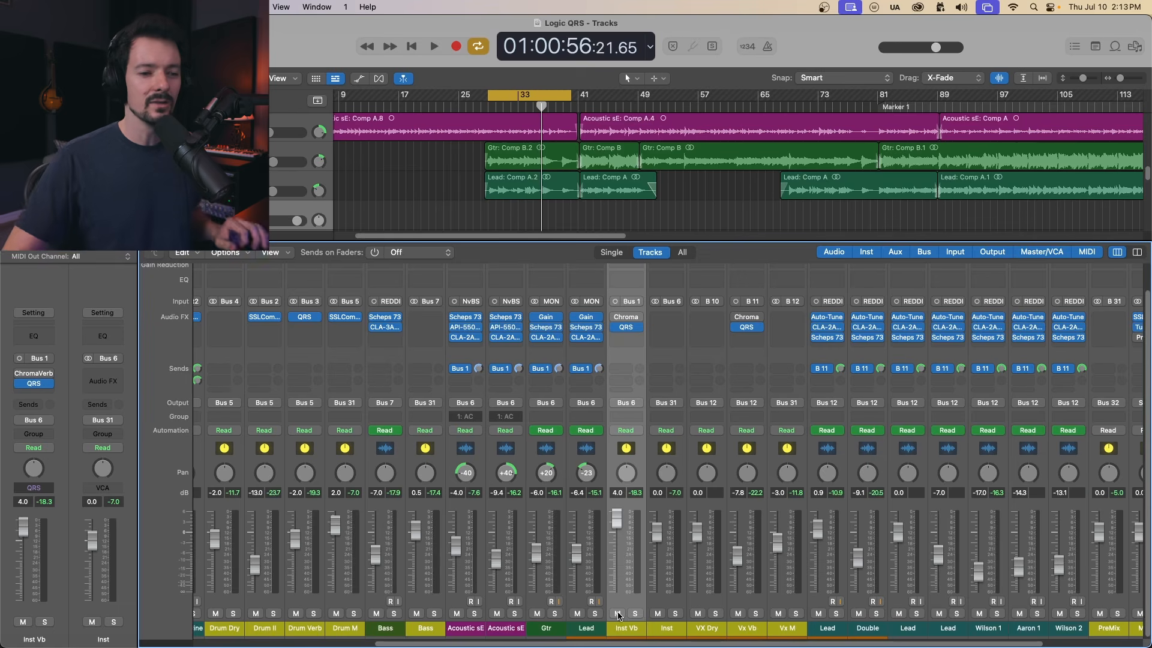
# Step: Create a cycle range from bar 64 to just past bar 68 and play the soloed vocals through it
pyautogui.hscroll(2, 903, 482)
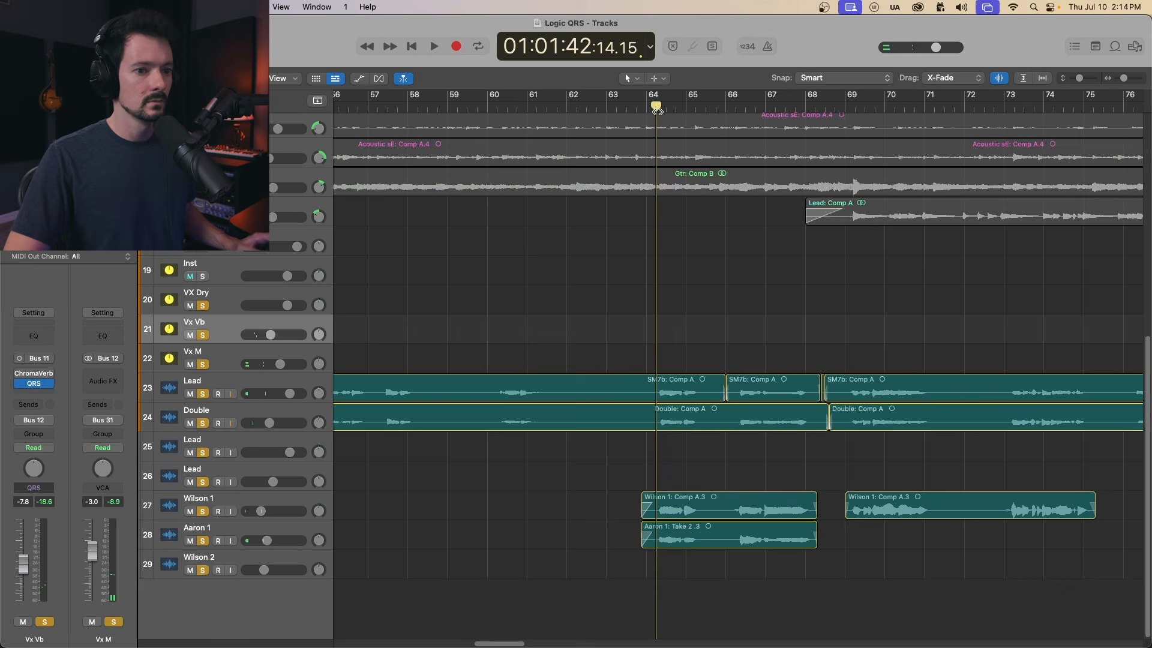
pyautogui.press('space')
pyautogui.hscroll(-6, 600, 283)
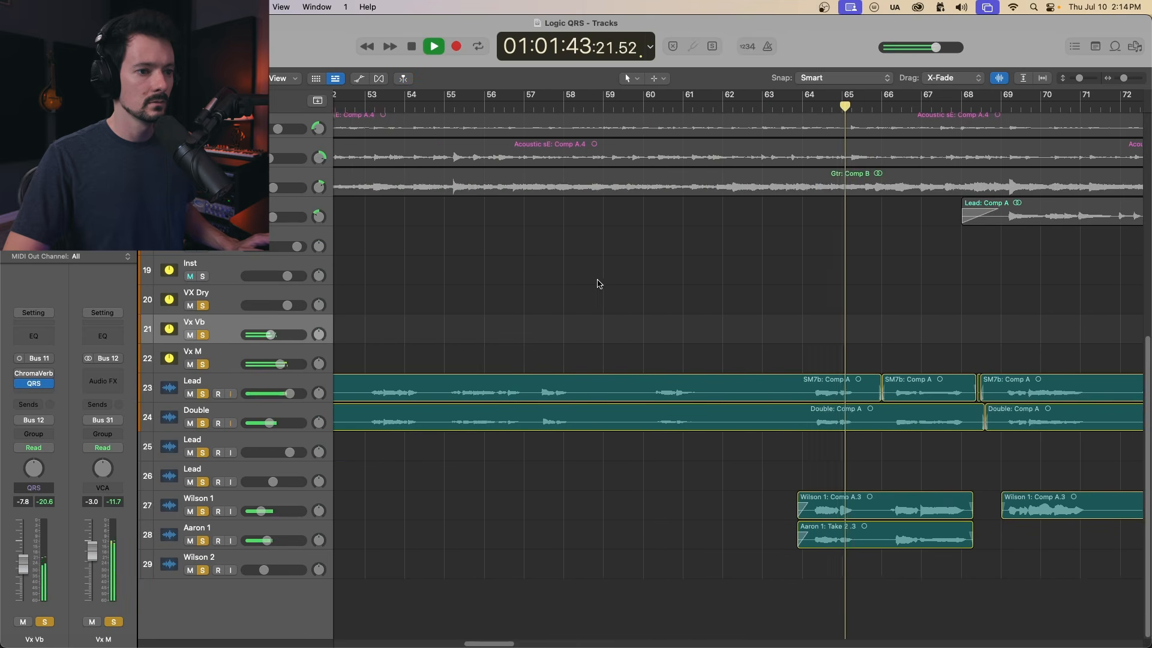
pyautogui.hscroll(8, 595, 280)
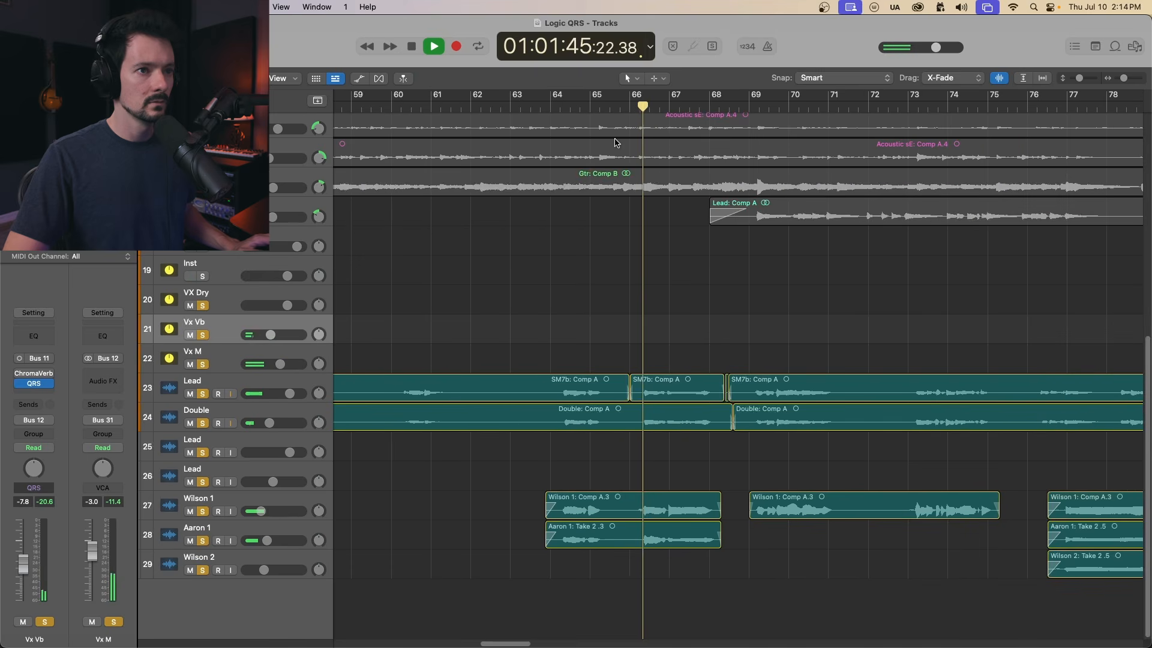
pyautogui.moveTo(551, 100); pyautogui.dragTo(724, 102)
pyautogui.press('space')
pyautogui.press('space')
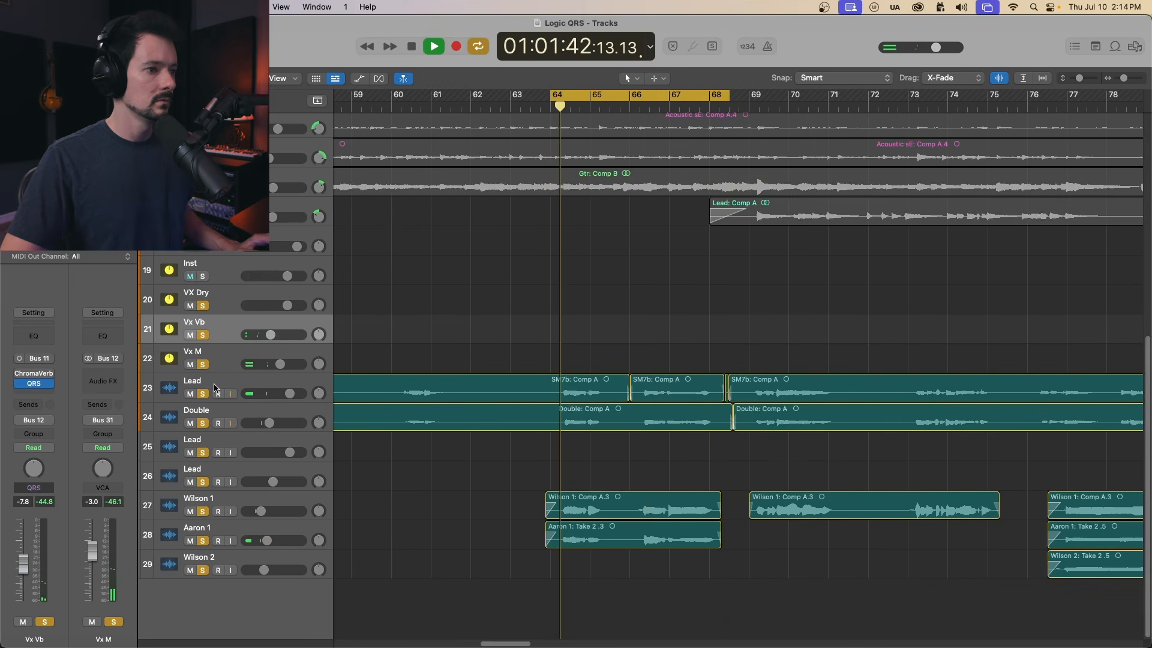
pyautogui.press('space')
# Step: Open the QRS reverb on the Vx Vb channel, review its primary and secondary settings, and close the plug-in
pyautogui.click(36, 385)
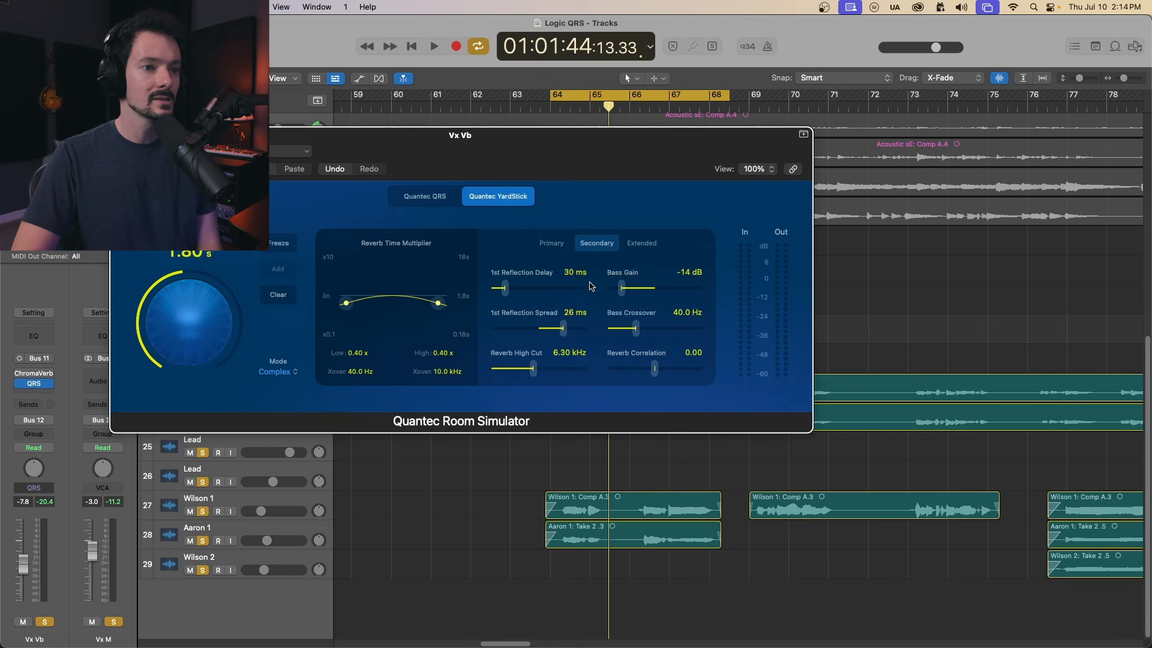
pyautogui.click(545, 244)
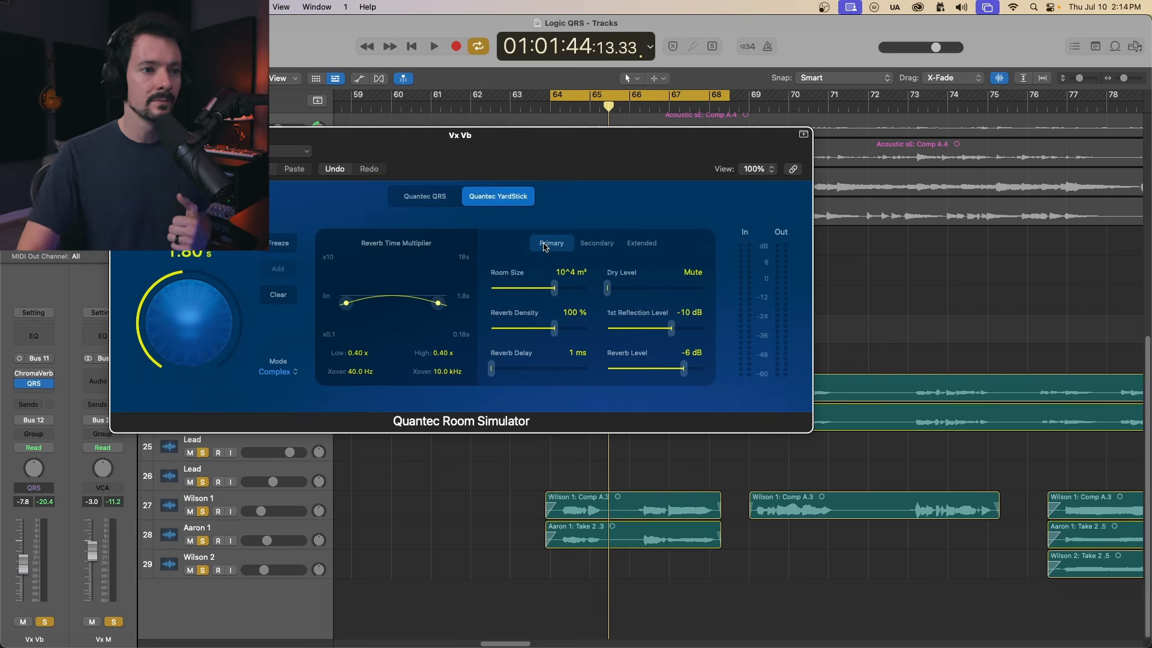
pyautogui.click(598, 243)
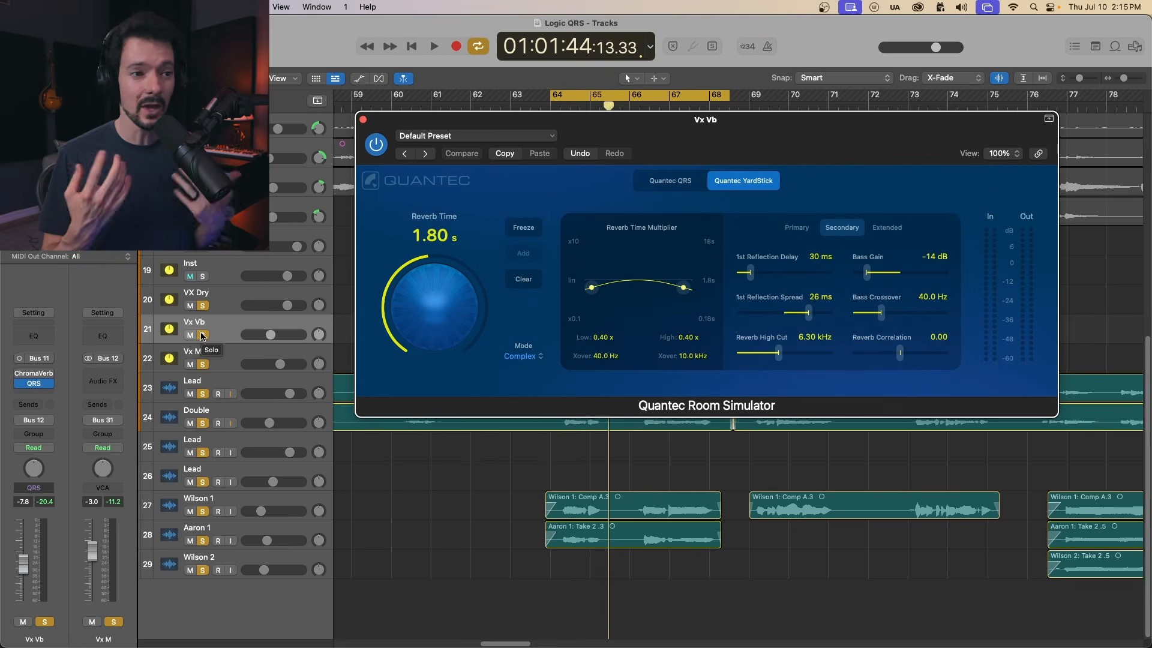
pyautogui.click(363, 118)
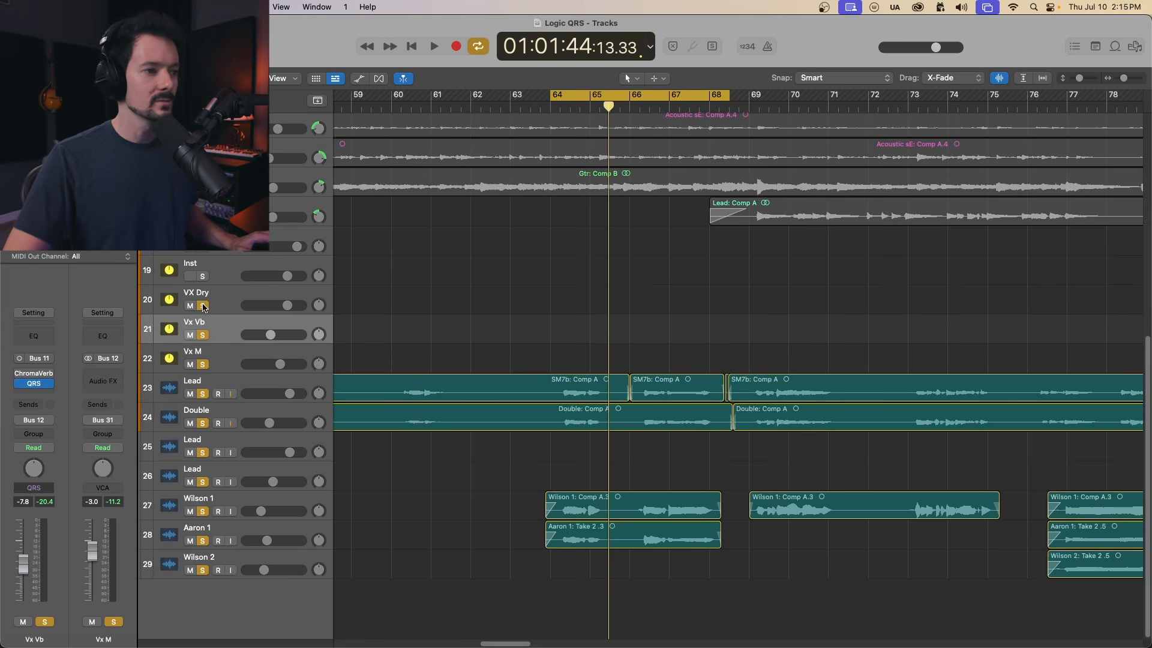
# Step: Compare the soloed vocals with the Vx Vb reverb muted and unmuted during looped playback, and stop
pyautogui.click(191, 336)
pyautogui.press('space')
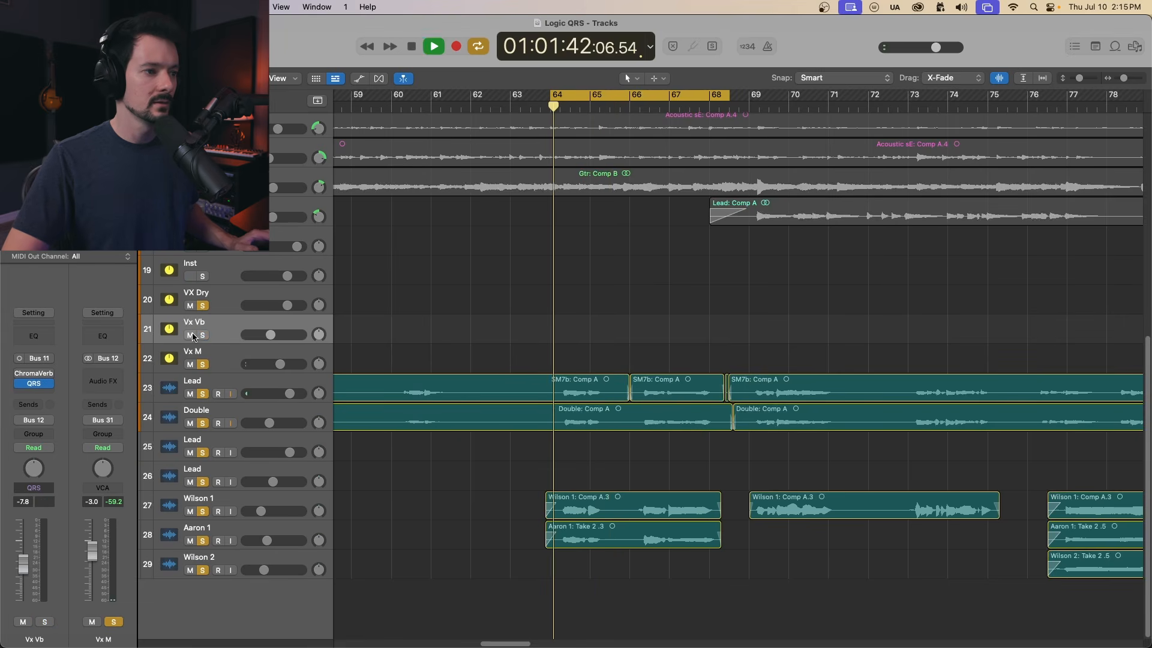
pyautogui.click(191, 335)
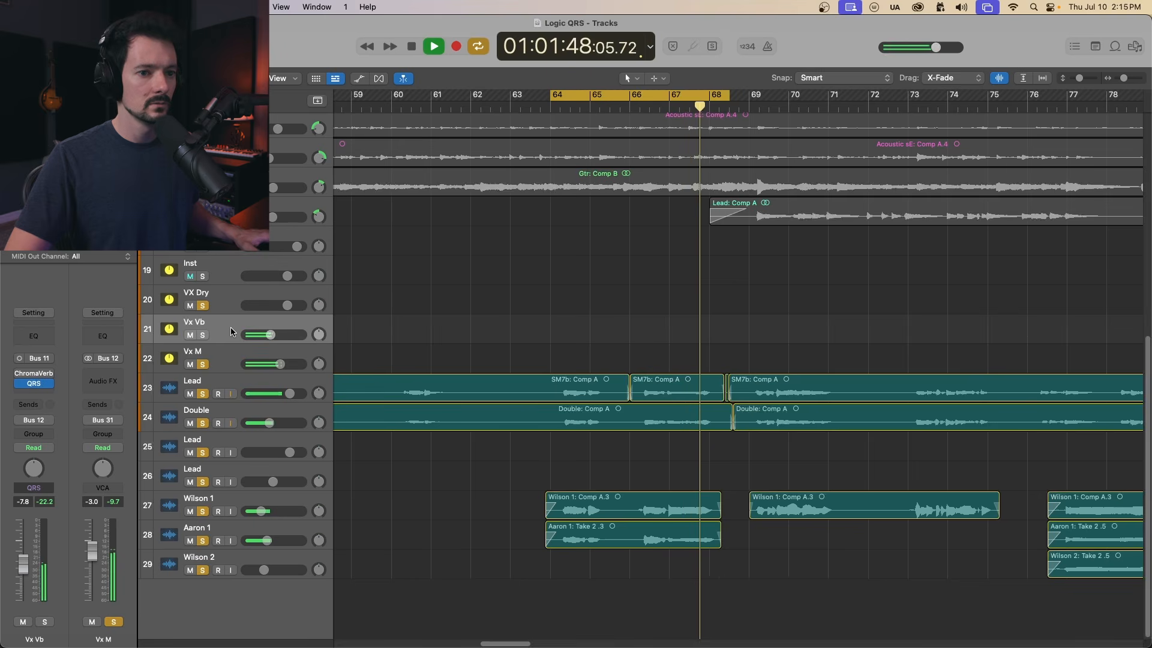
pyautogui.press('space')
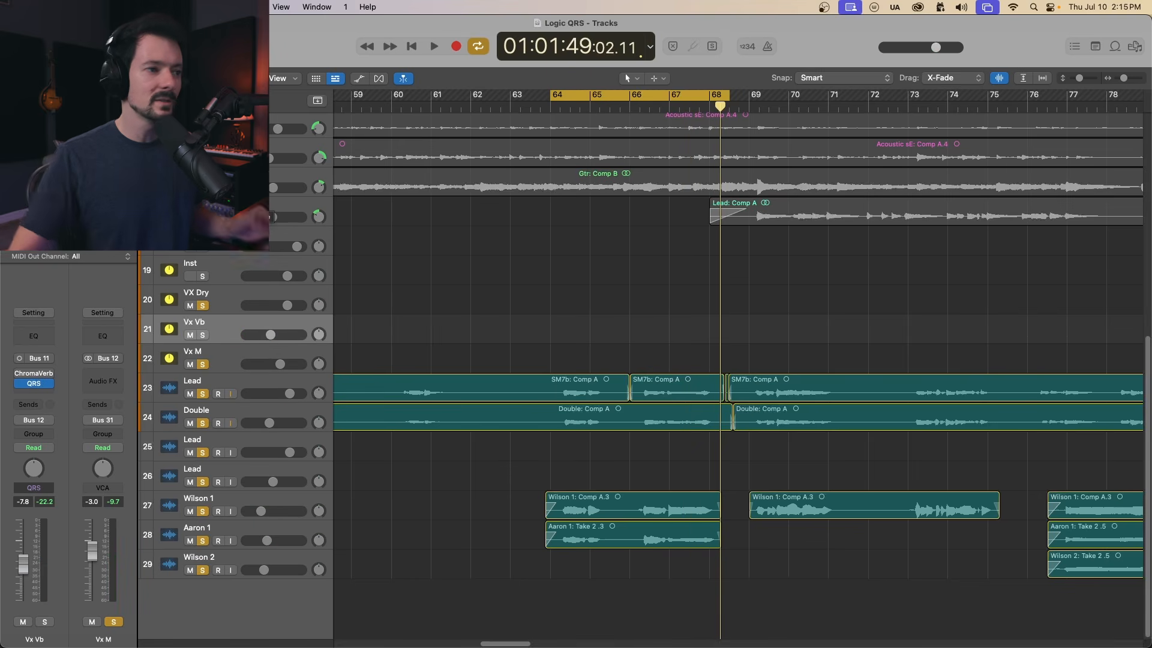
# Step: Clear all solos, turn off the cycle range, and return the playhead to bar 64
pyautogui.press('ctrl+alt+super+s')
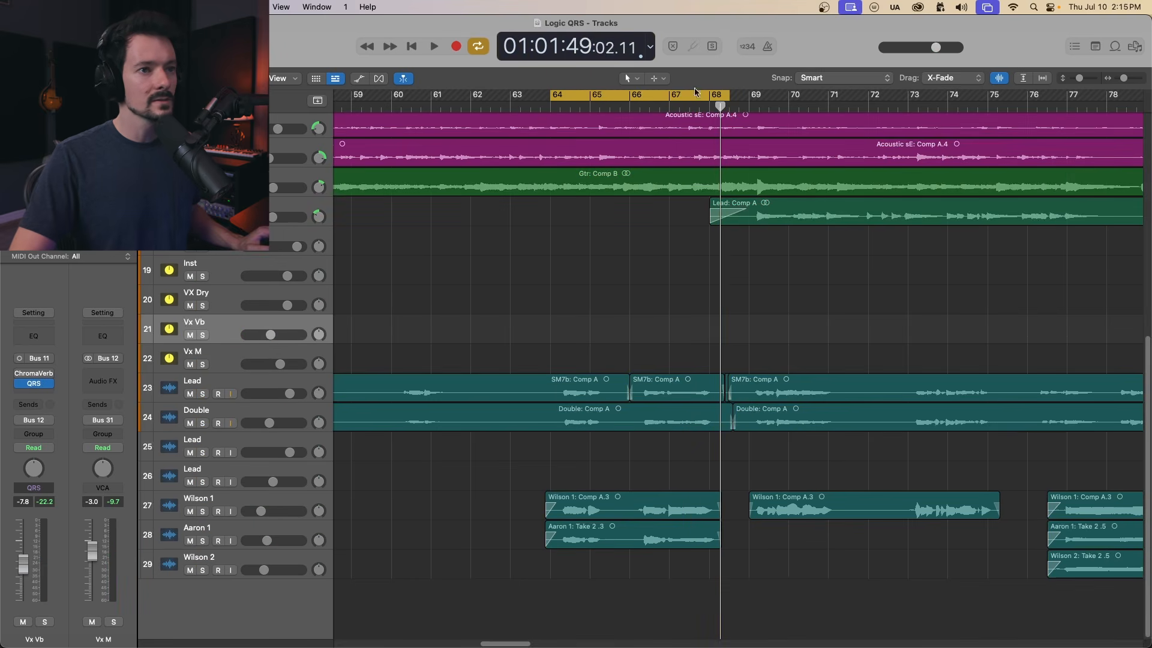
pyautogui.click(656, 96)
pyautogui.press('Return')
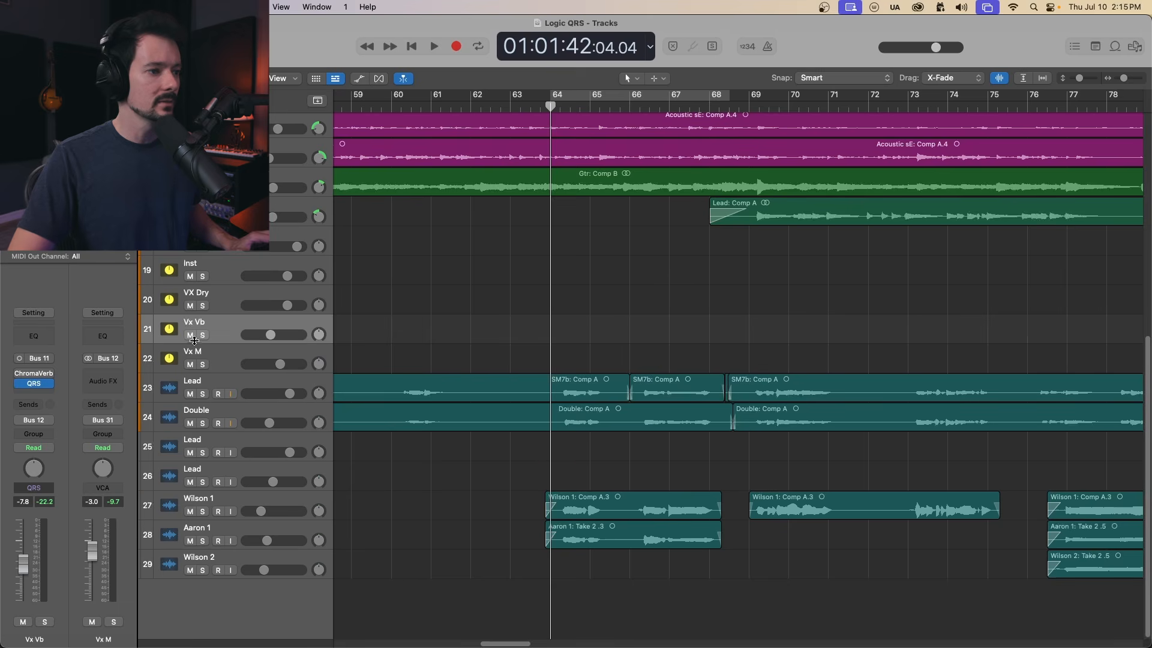
# Step: Play the full mix from around bar 64 with Vx Vb muted, and replay it with Vx Vb unmuted
pyautogui.press('space')
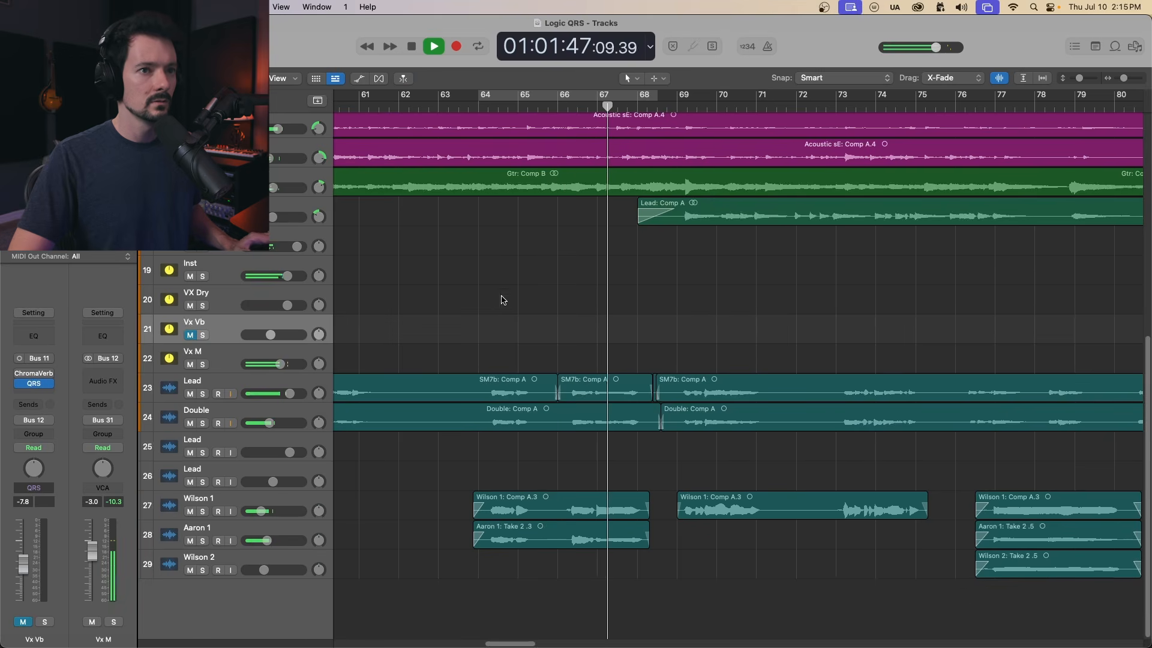
pyautogui.press('space')
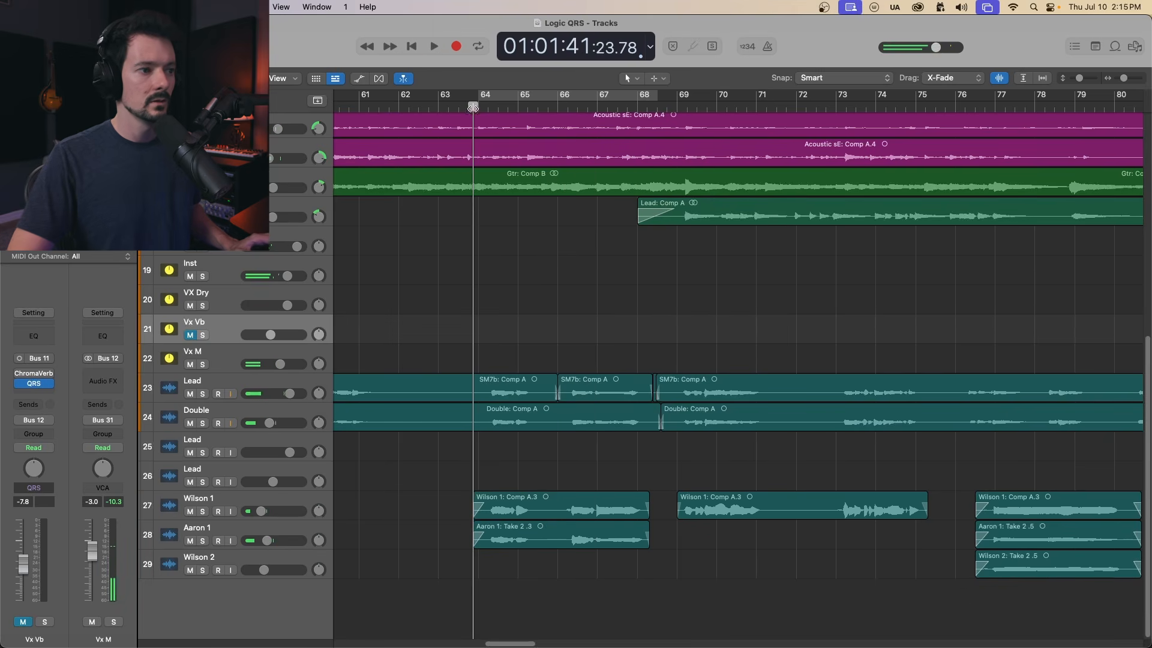
pyautogui.press('space')
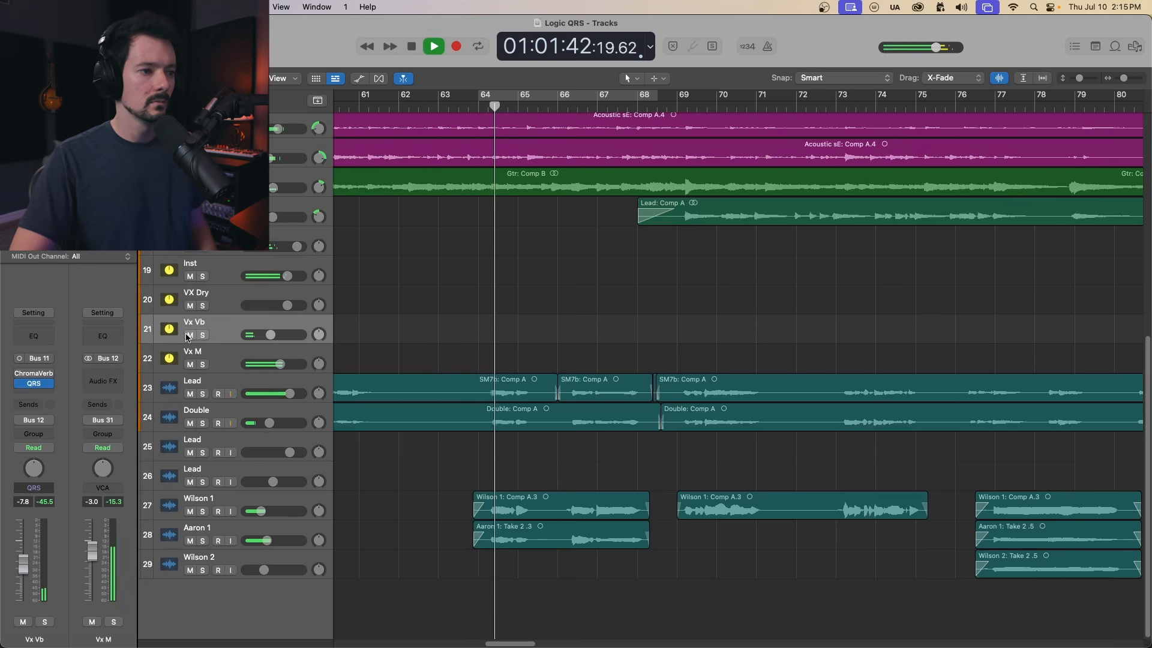
# Step: Raise the Vx Vb channel's volume to -5.6 dB during playback, listen to the mix, and stop
pyautogui.moveTo(271, 335)
pyautogui.moveTo(271, 335); pyautogui.dragTo(277, 338)
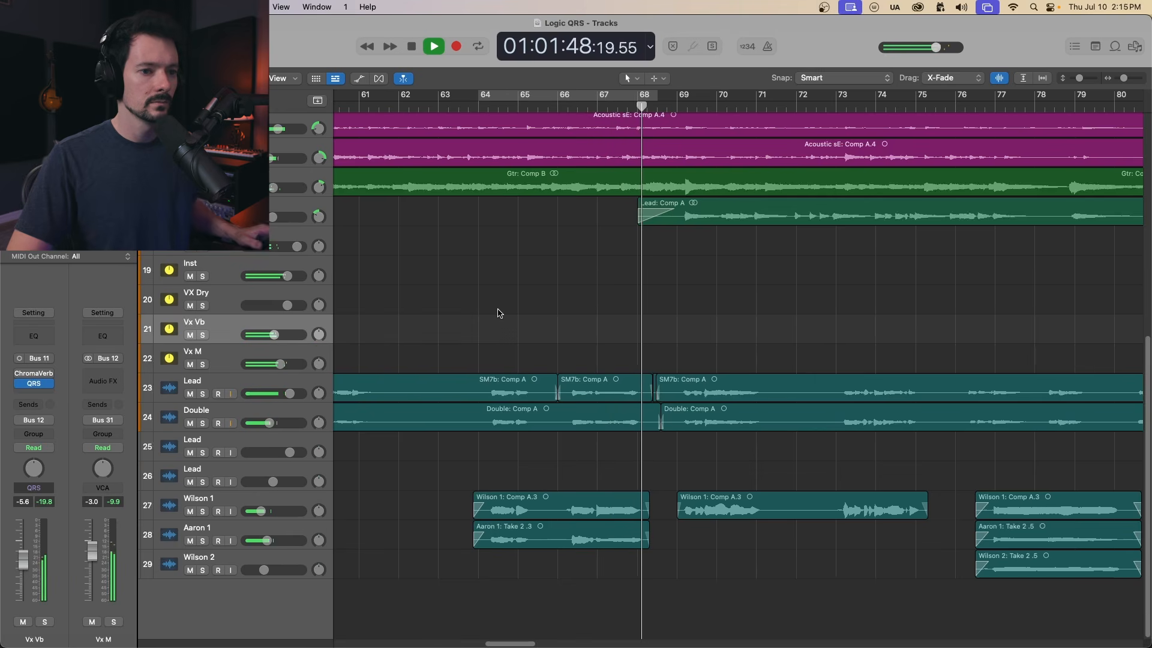
pyautogui.press('space')
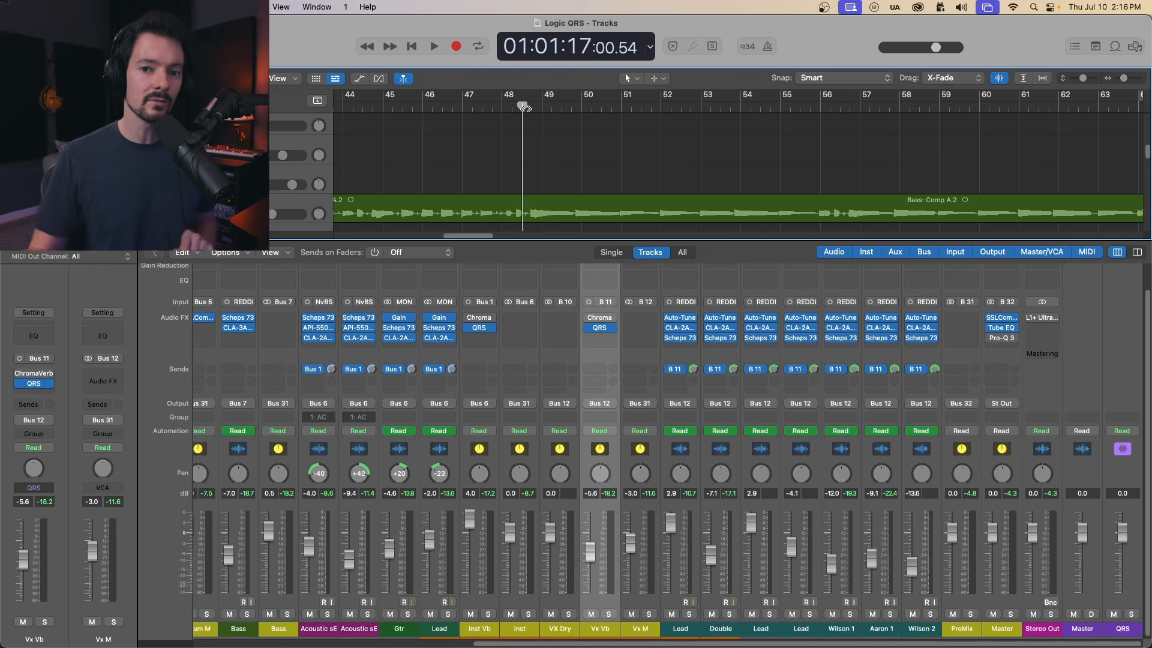
# Step: Play the full mix from around bar 48 and compare it with the QRS VCA group alternately muted and unmuted
pyautogui.press('space')
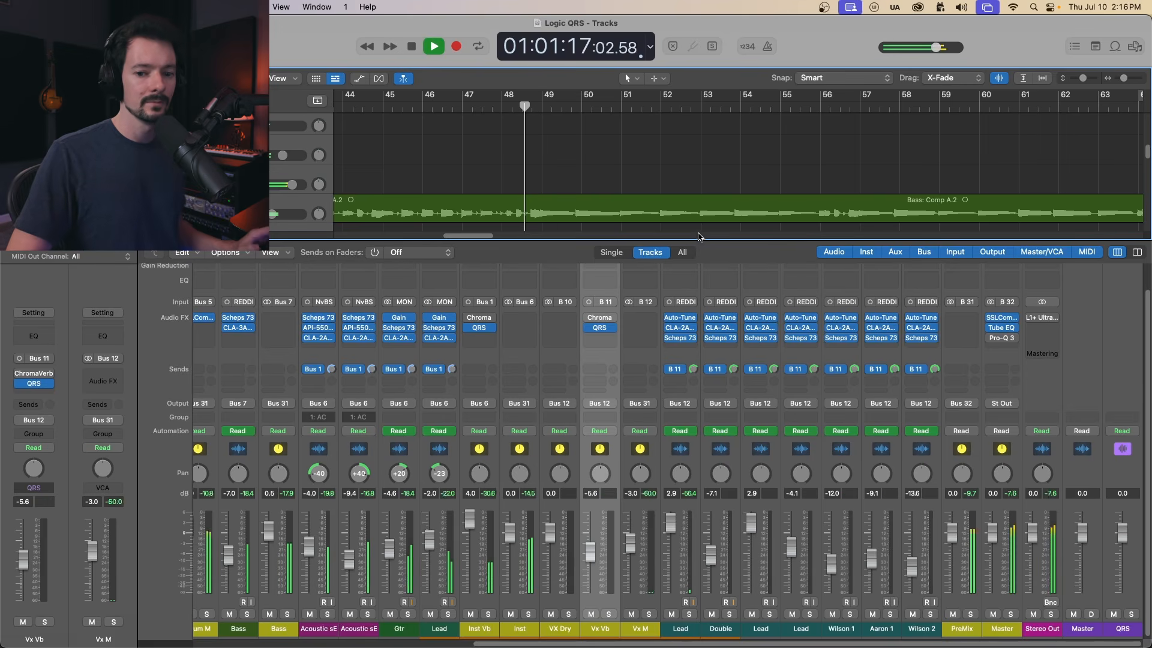
pyautogui.click(1114, 615)
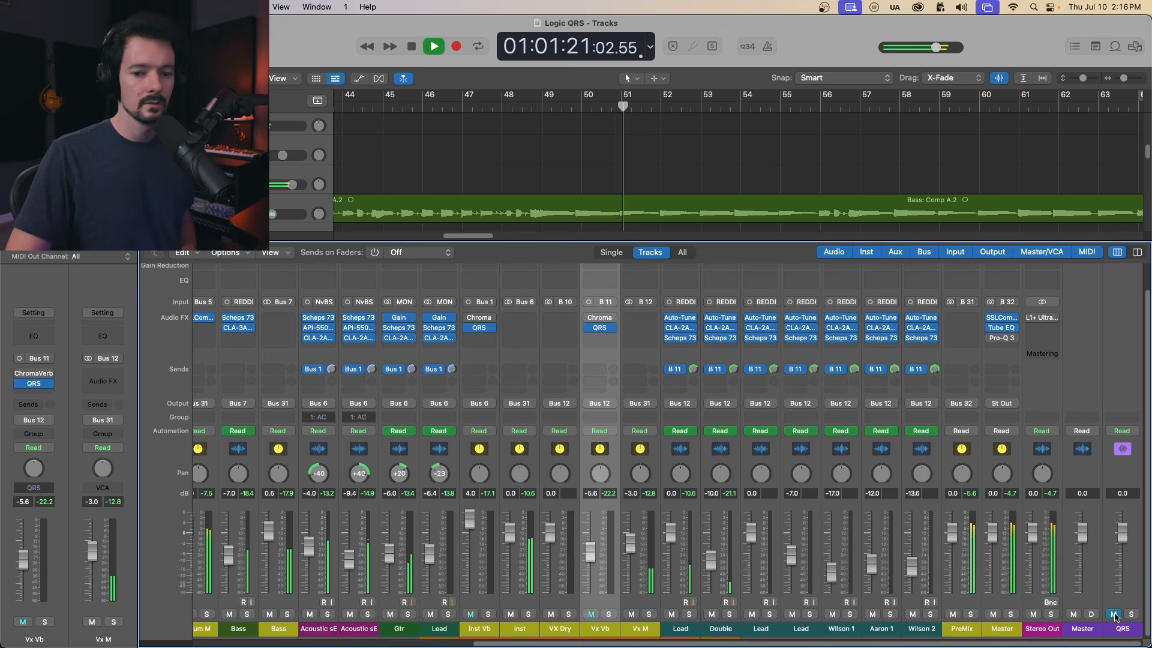
pyautogui.click(1114, 614)
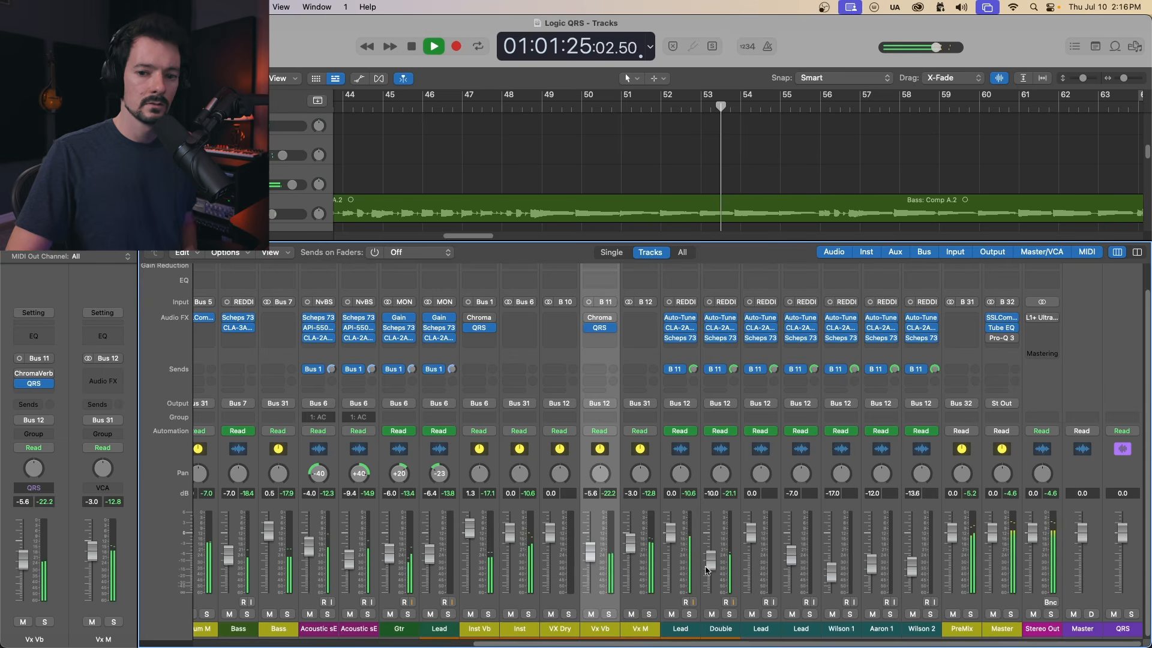
pyautogui.click(1115, 614)
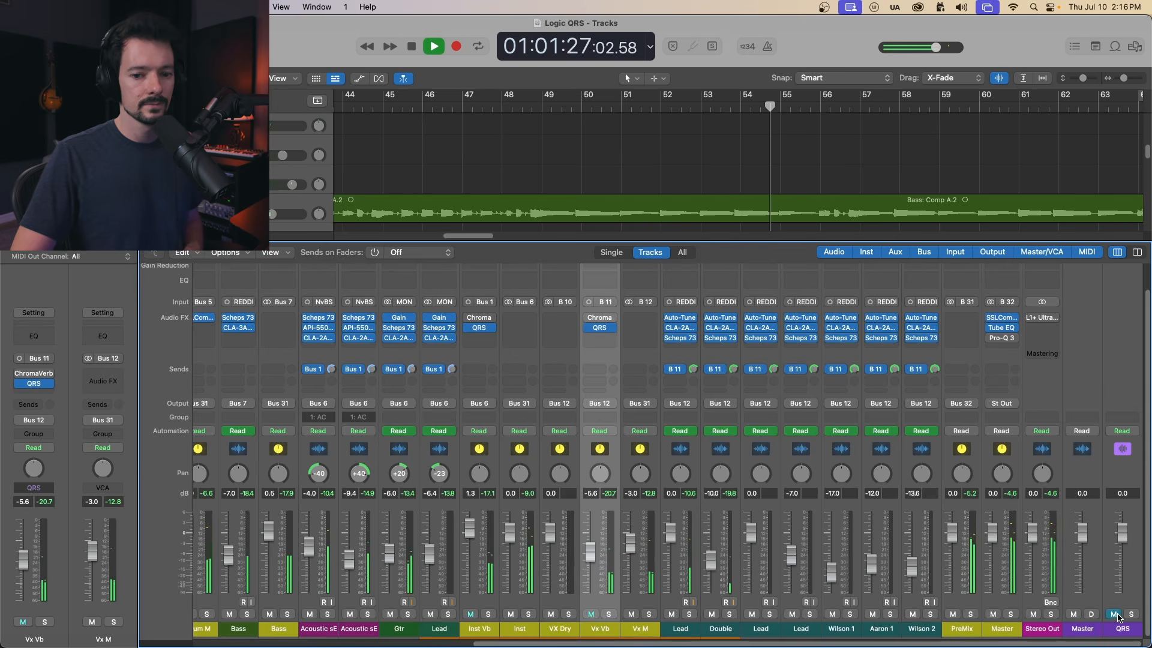